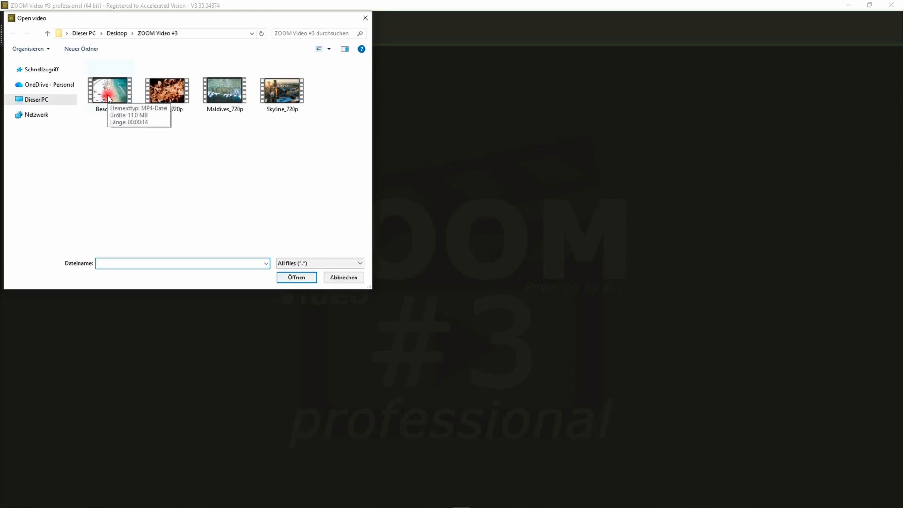
Open the Beach_720p video from the ZOOM Video #3 folder on the desktop.
double_click(108, 98)
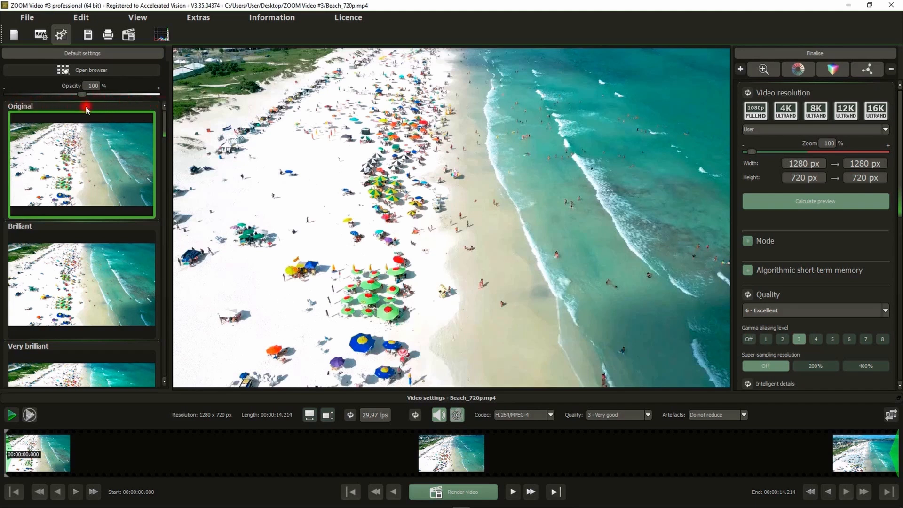
left_click_drag(164, 124, 178, 88)
left_click(131, 20)
mouse_move(157, 135)
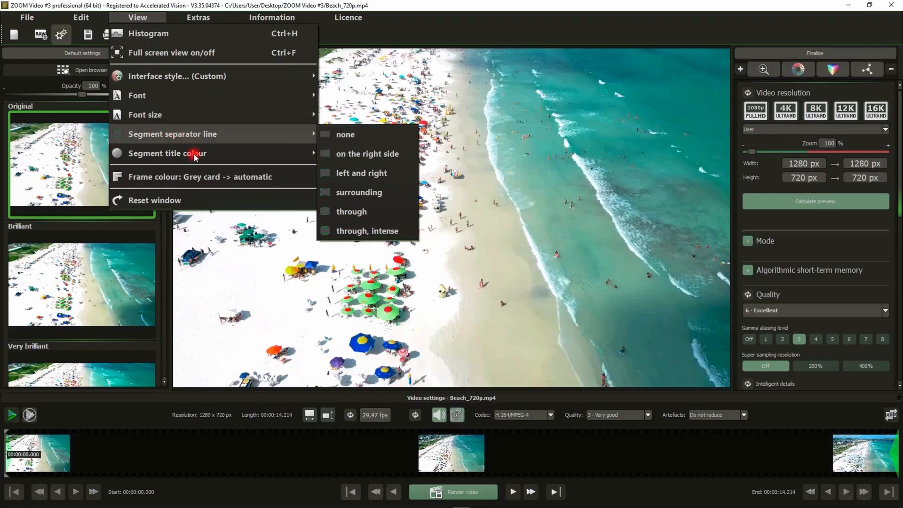
mouse_move(179, 156)
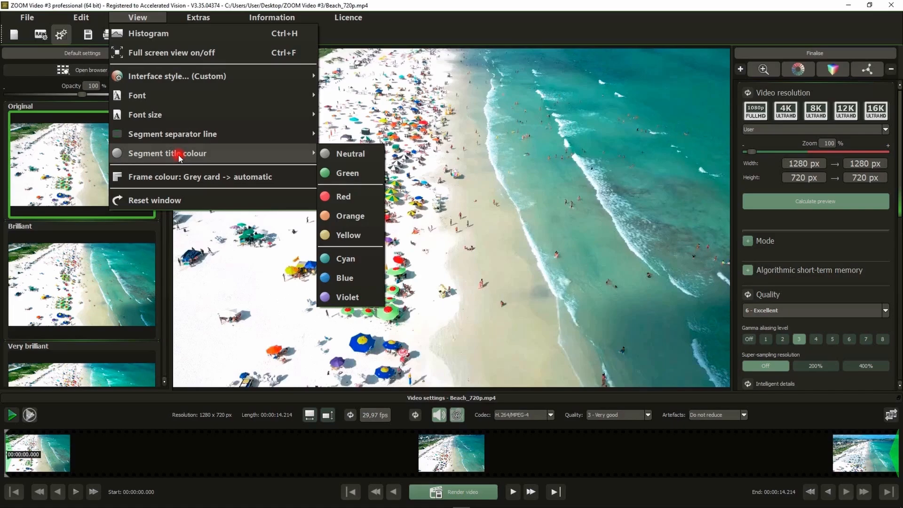
left_click(512, 147)
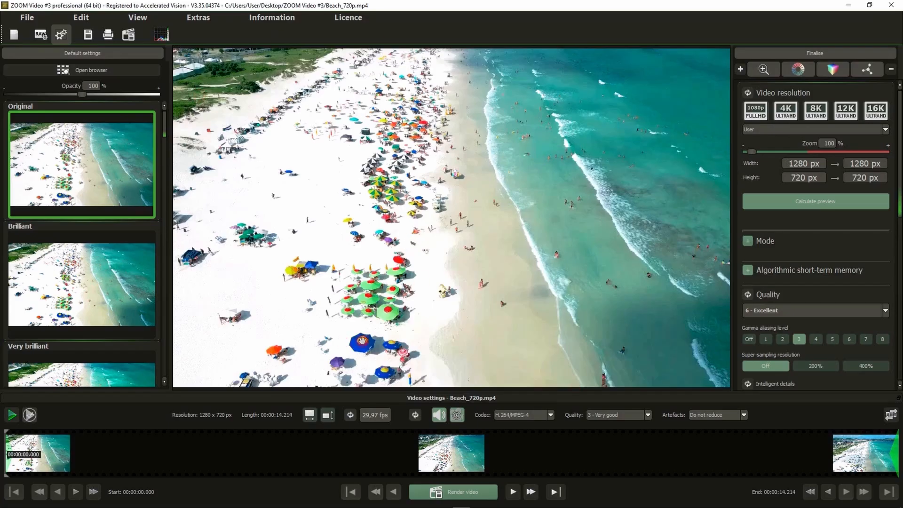
Open RAW development for the beach video and examine the Palette controls for saturation, brightness and colour tone.
left_click(40, 35)
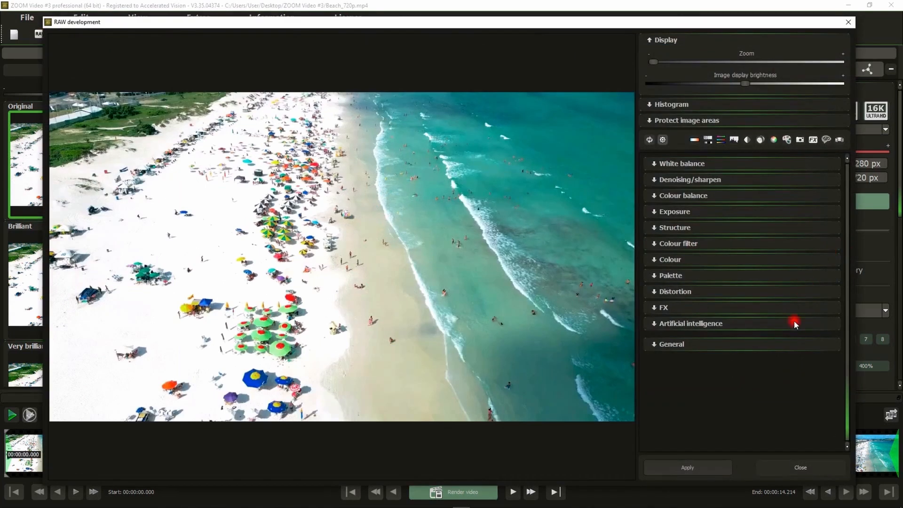
left_click(679, 276)
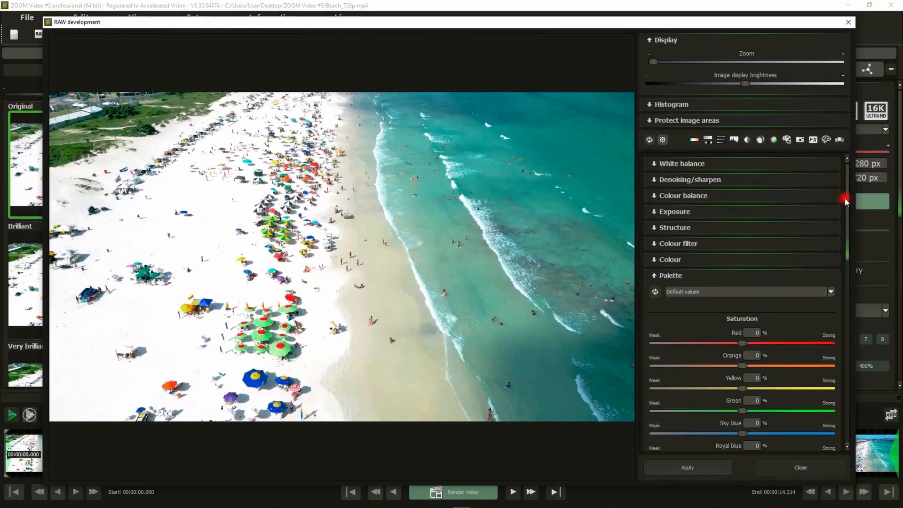
left_click(676, 41)
scroll(847, 160, "down", 1)
left_click_drag(847, 160, 804, 259)
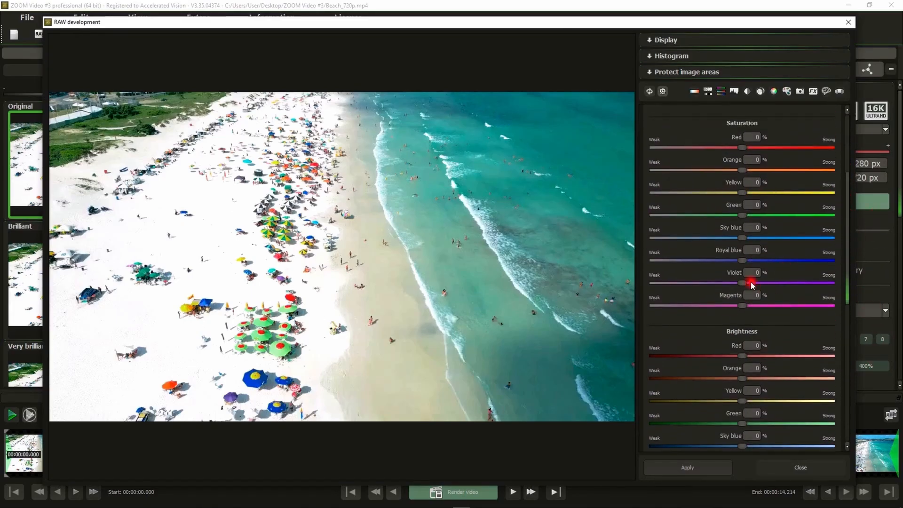
scroll(751, 285, "up", 4)
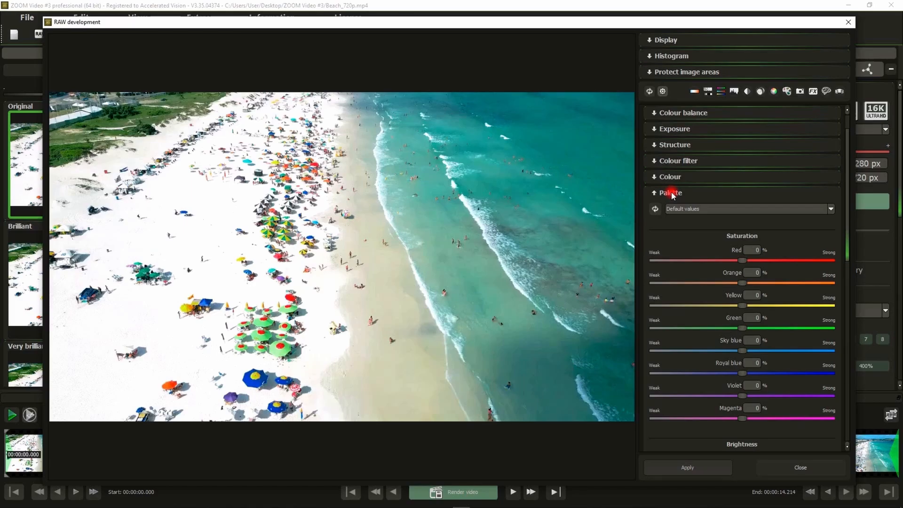
scroll(721, 304, "down", 4)
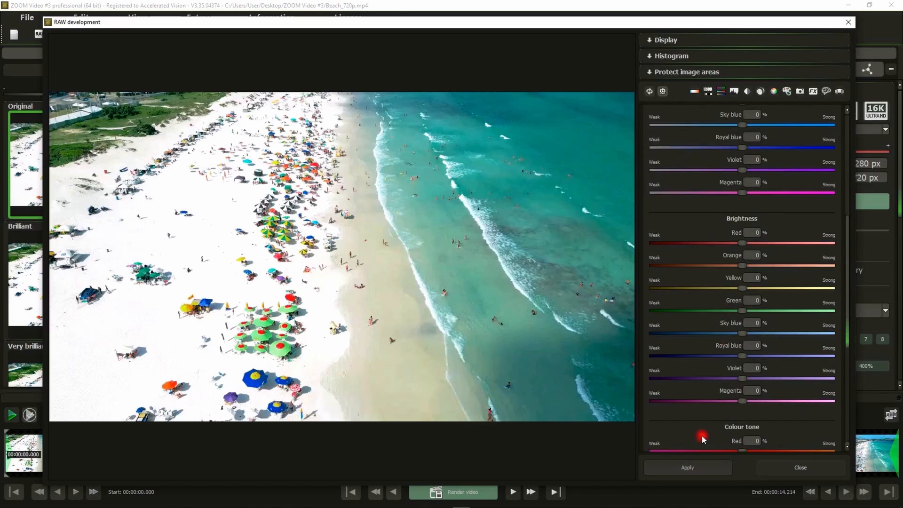
scroll(712, 295, "up", 1)
scroll(711, 295, "up", 3)
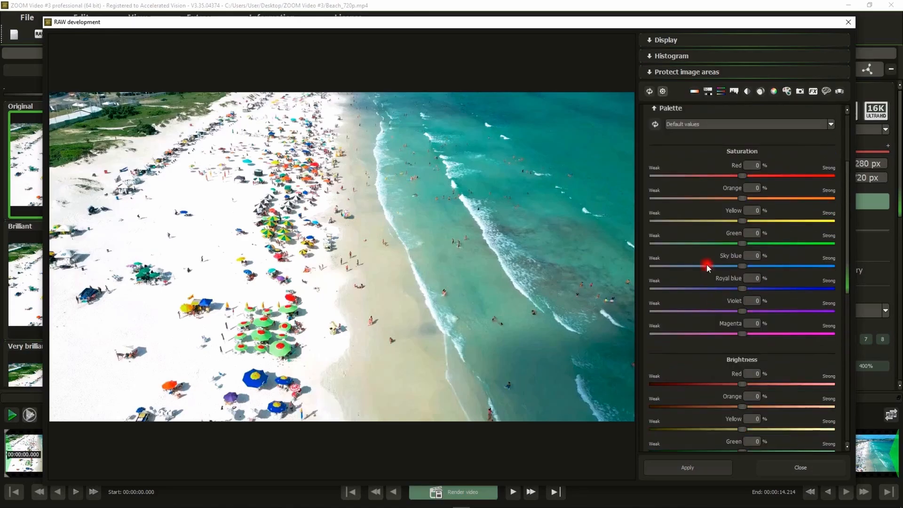
left_click(670, 110)
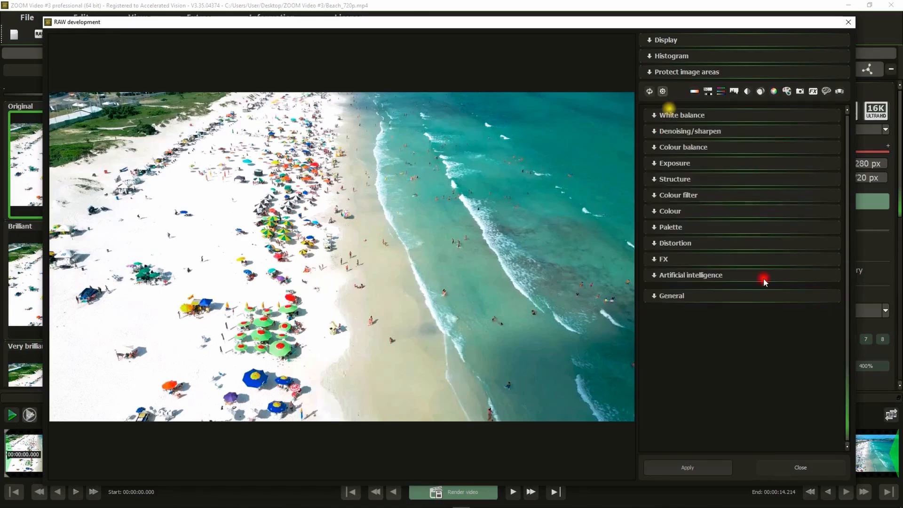
Examine the FX controls for image rescue, special effects, photo styles and gradients, and collapse the section.
left_click(662, 260)
scroll(761, 288, "down", 6)
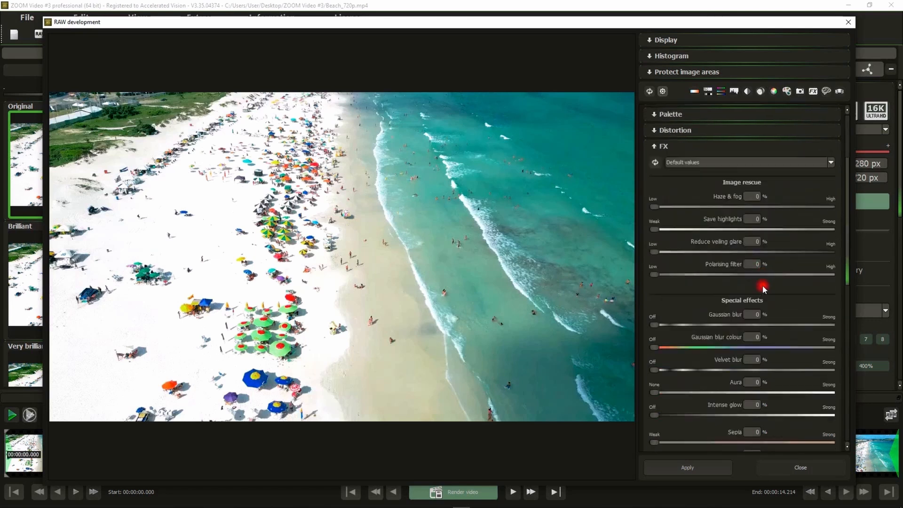
scroll(781, 337, "down", 2)
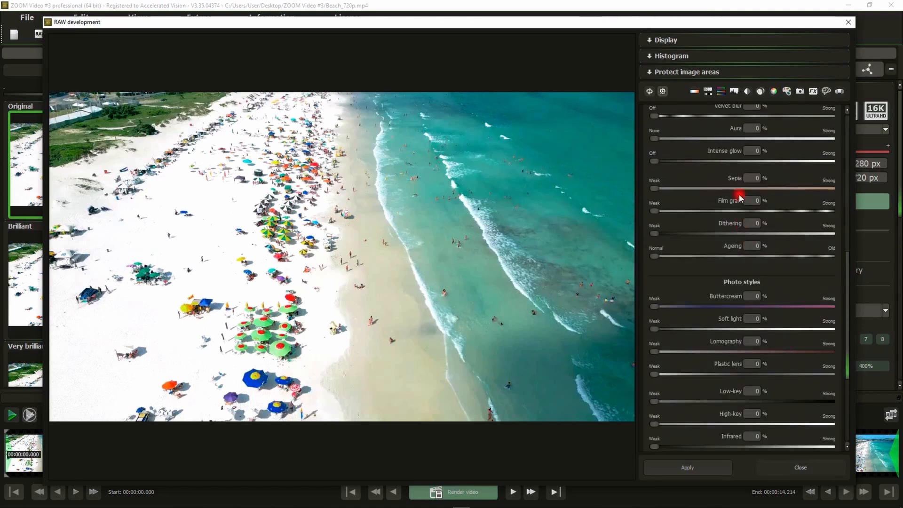
scroll(740, 198, "down", 2)
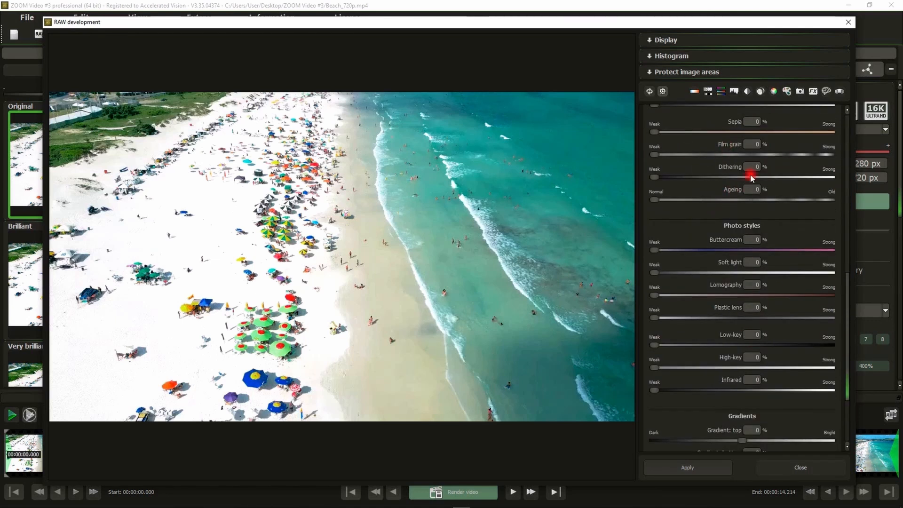
scroll(749, 179, "up", 8)
scroll(715, 202, "up", 3)
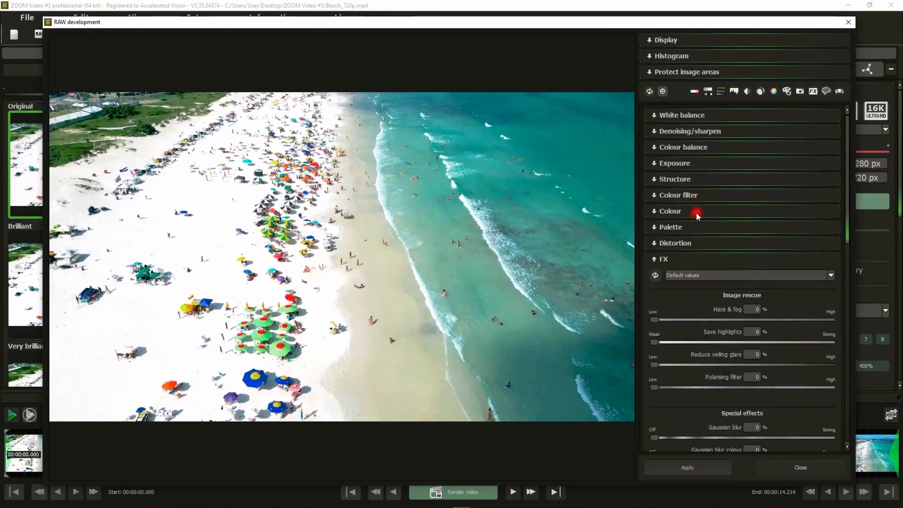
left_click(663, 258)
Examine the Artificial intelligence controls and close RAW development without applying any settings.
left_click(694, 275)
scroll(794, 283, "down", 8)
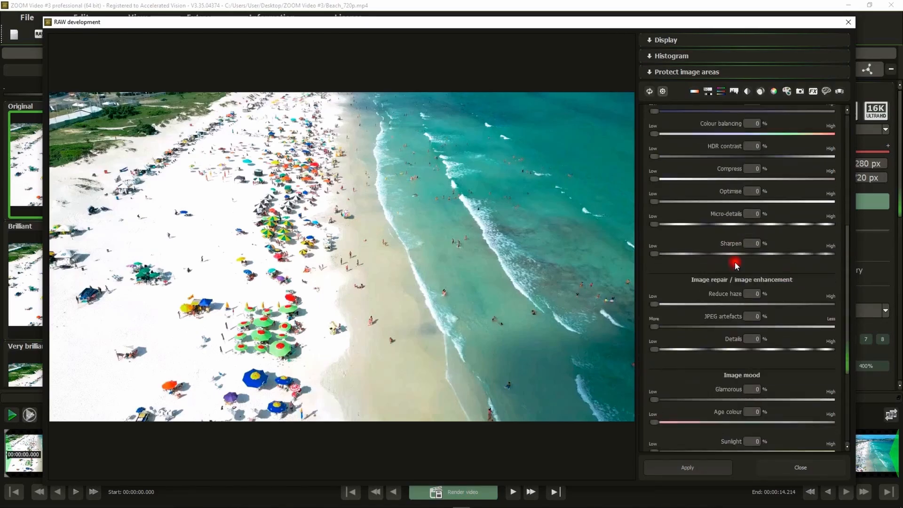
scroll(752, 252, "up", 8)
left_click(671, 275)
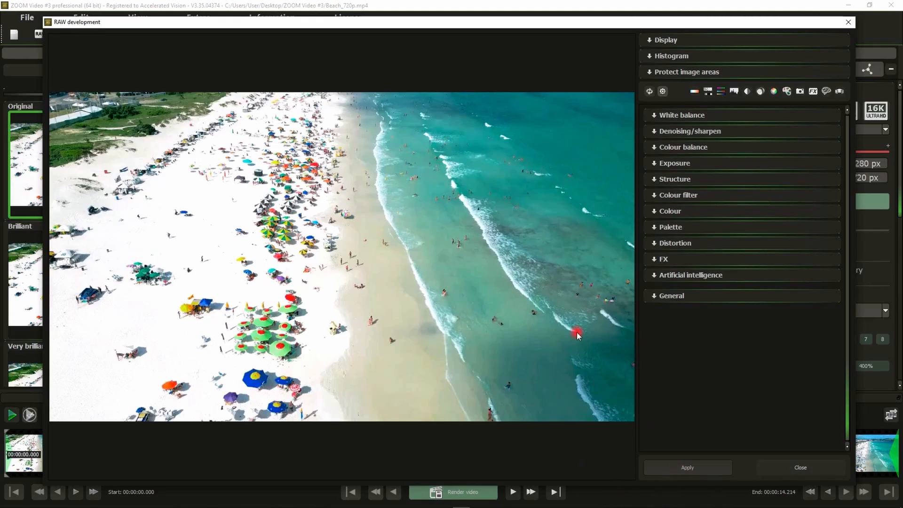
left_click(798, 469)
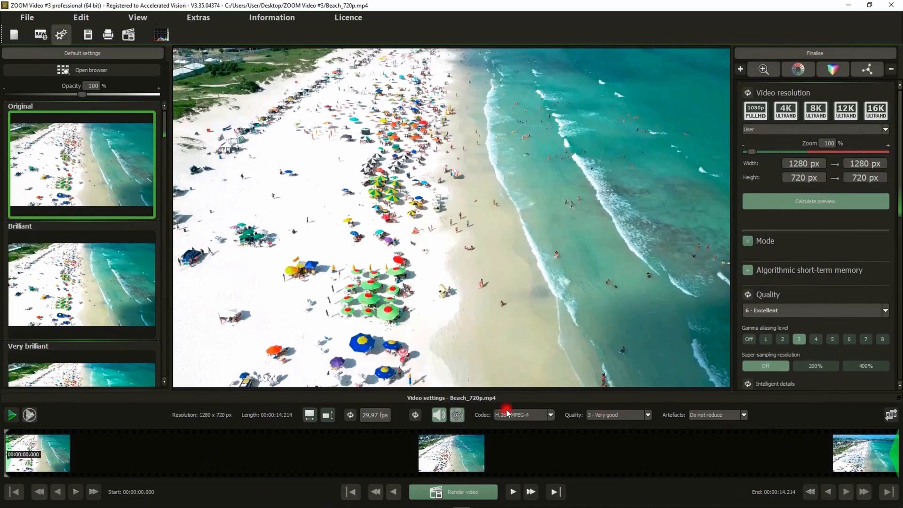
Examine the available codec and quality options in the video settings without changing the selection.
left_click(529, 417)
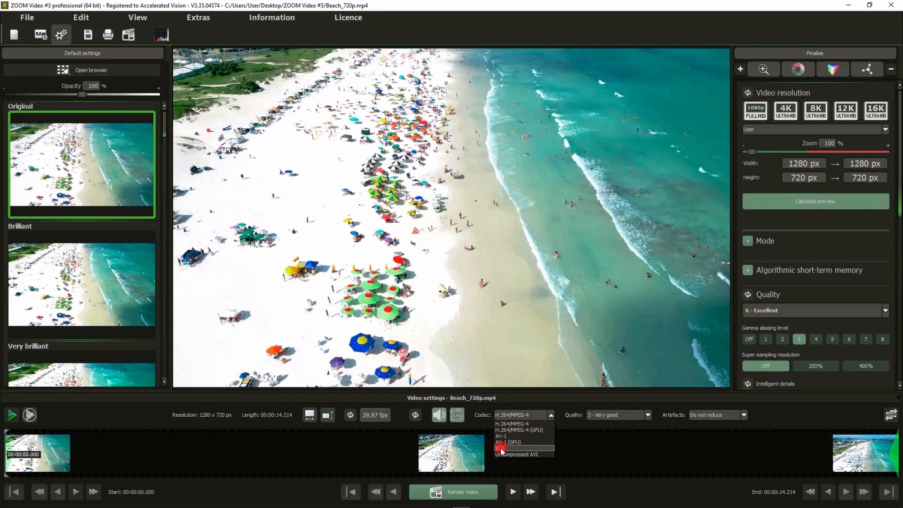
left_click(620, 416)
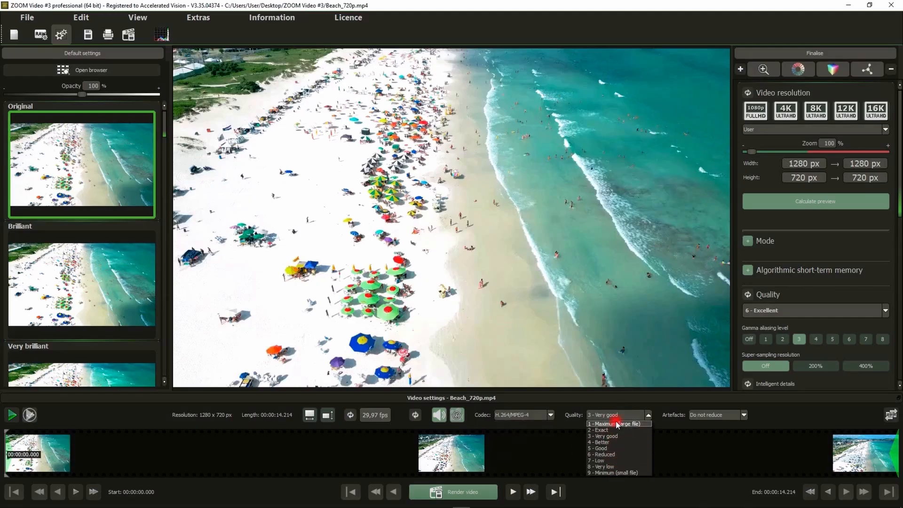
left_click(530, 416)
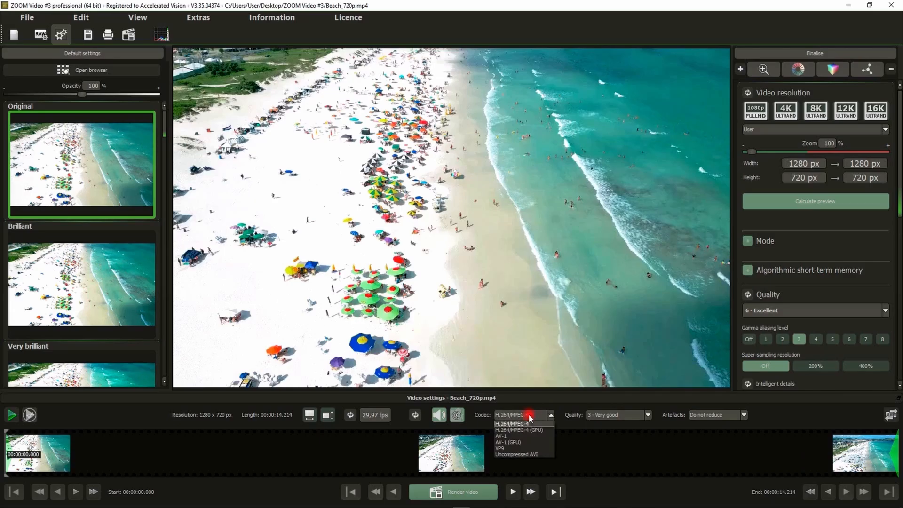
left_click(627, 426)
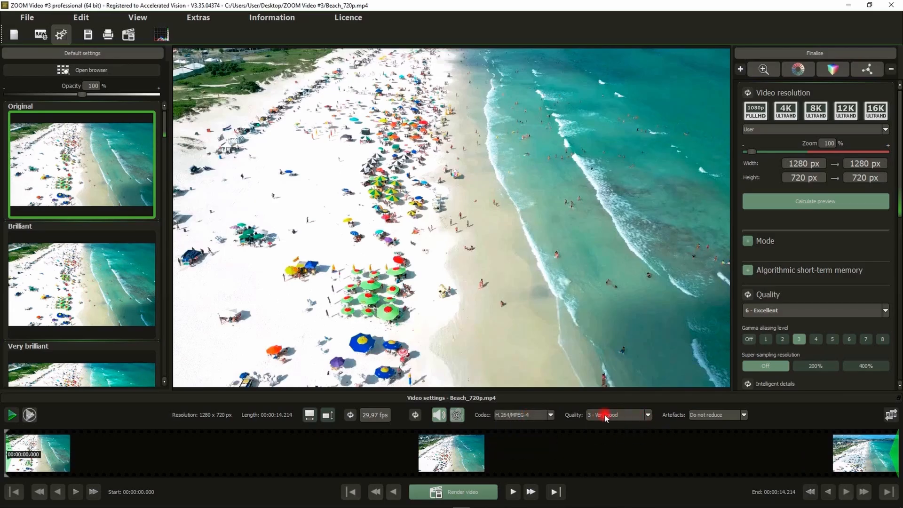
left_click(523, 416)
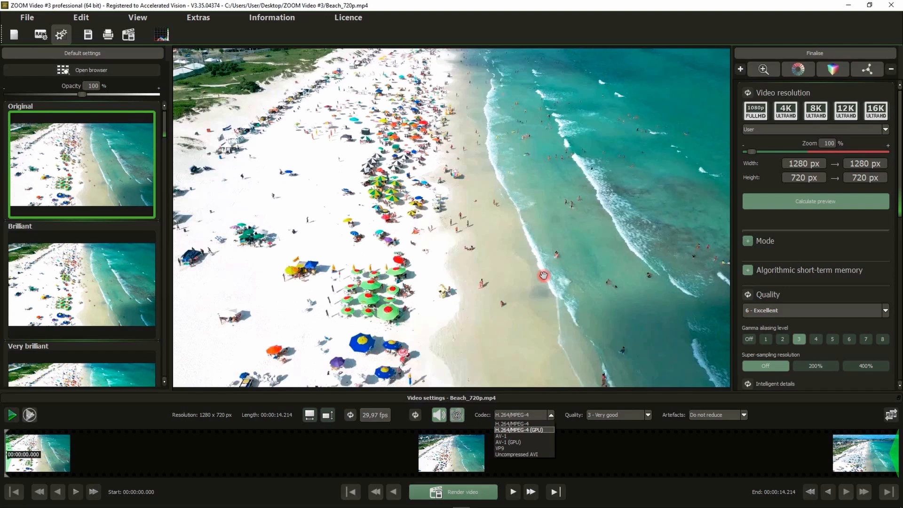
left_click(491, 271)
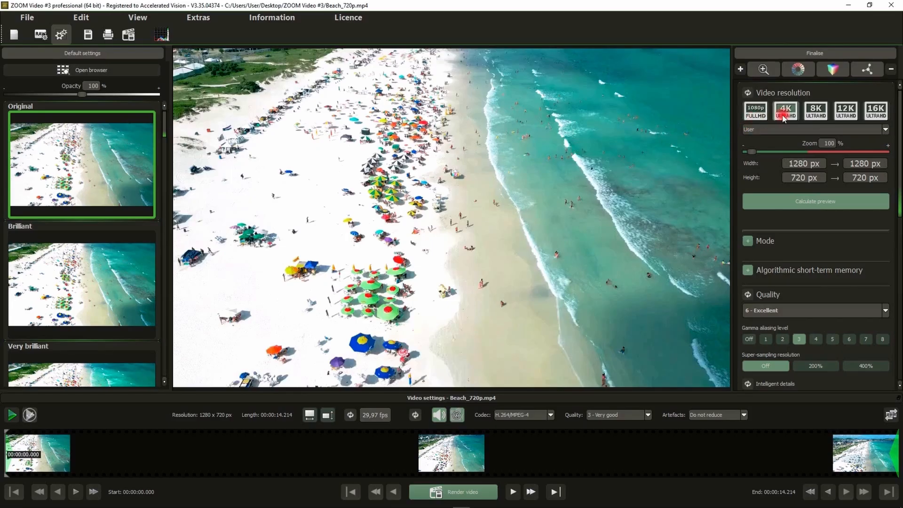
Try the 16K UltraHD resolution, inspect the enlarged beach image, and return the zoom to 100%.
left_click(875, 113)
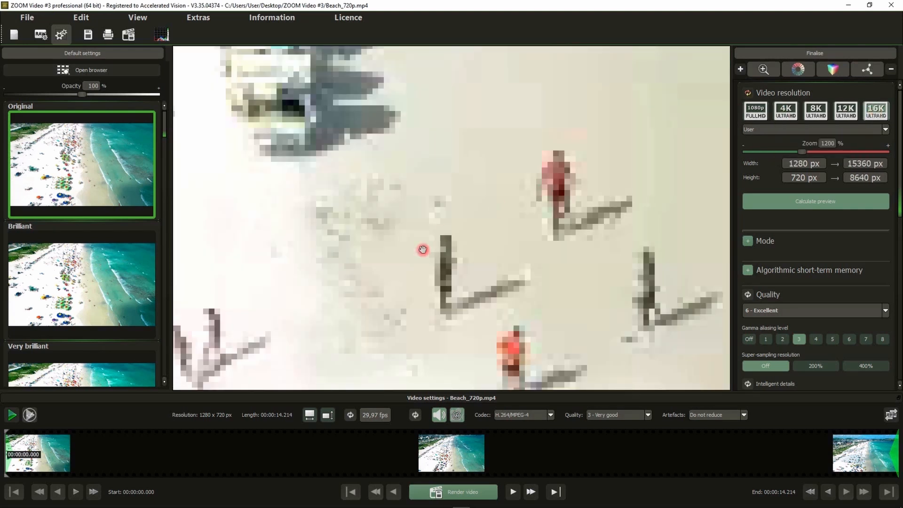
left_click_drag(467, 252, 443, 177)
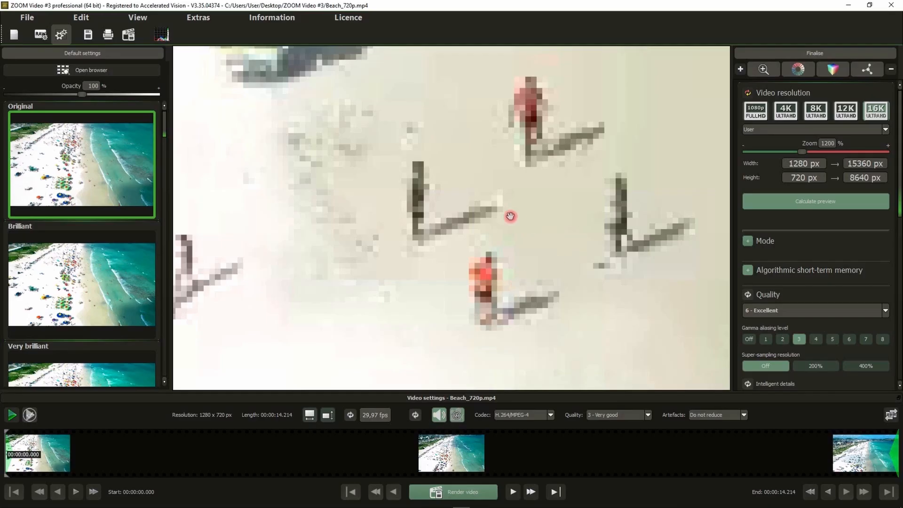
double_click(490, 216)
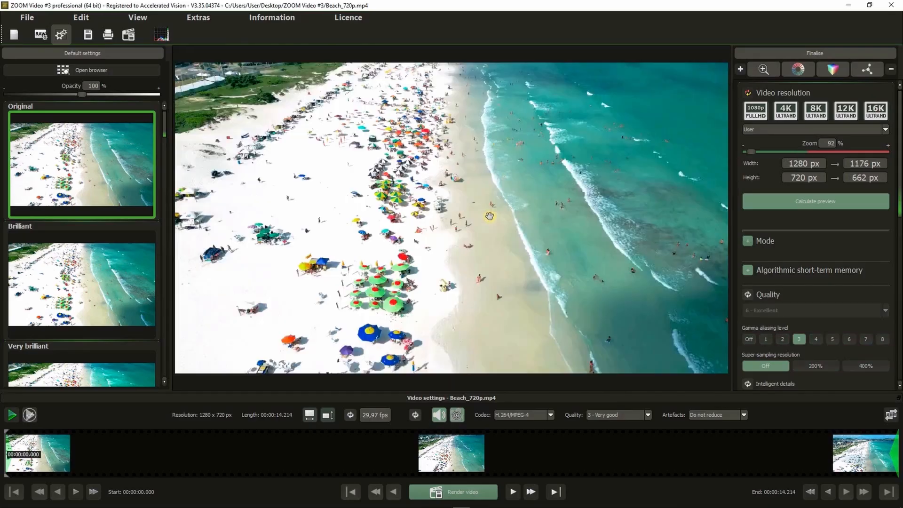
double_click(489, 217)
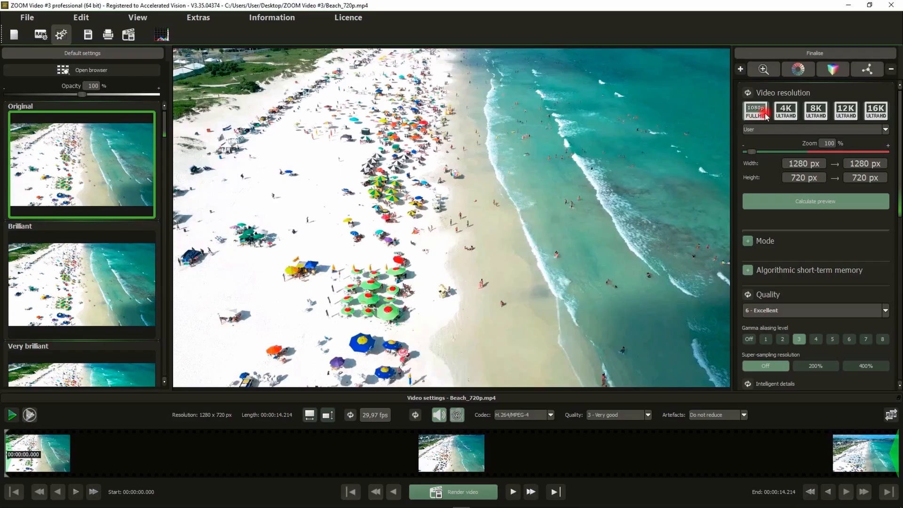
Set the video resolution to 4K UltraHD and calculate a preview of the beach video.
left_click(786, 113)
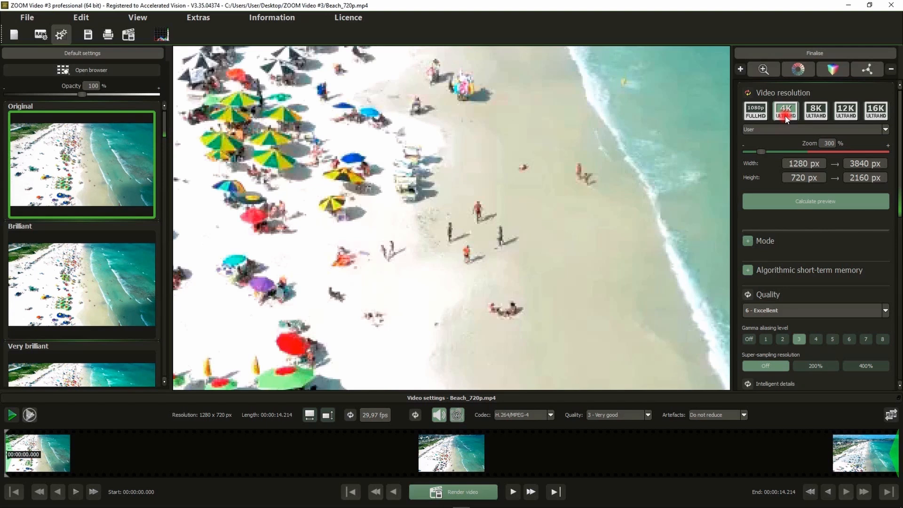
left_click(792, 201)
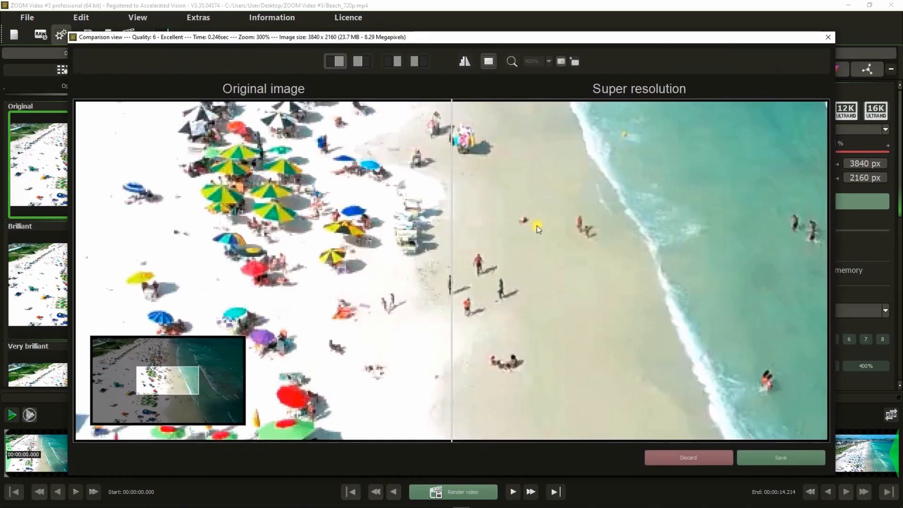
Compare the original and super resolution images side by side, inspecting the people on the beach with the magnifier at 200%.
left_click_drag(537, 224, 577, 177)
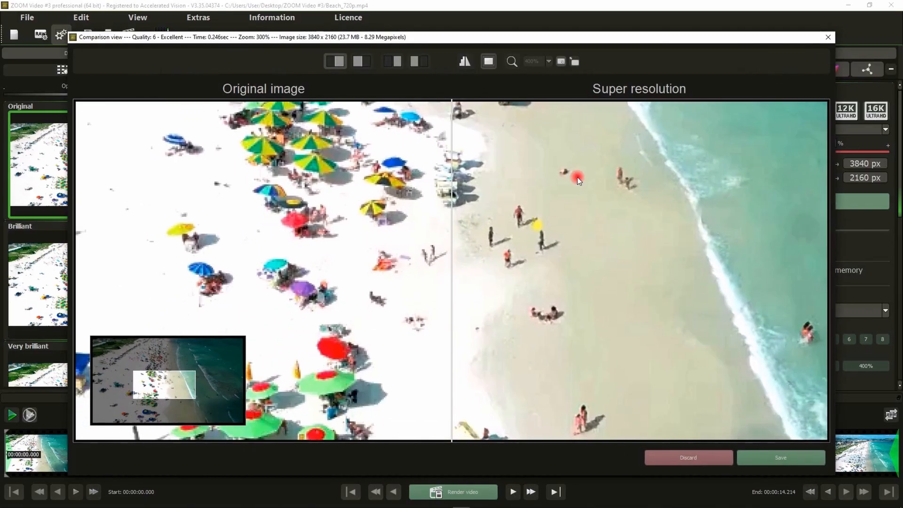
left_click(513, 61)
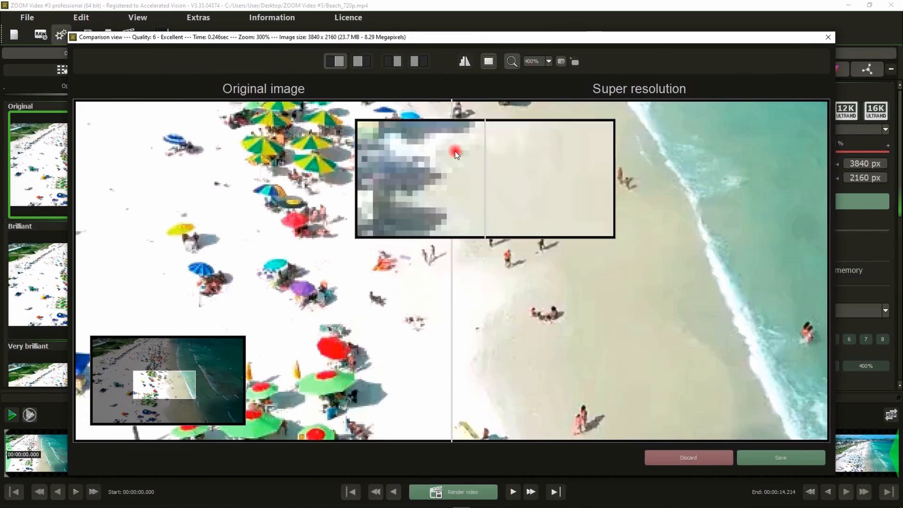
left_click(393, 61)
left_click_drag(553, 270, 611, 205)
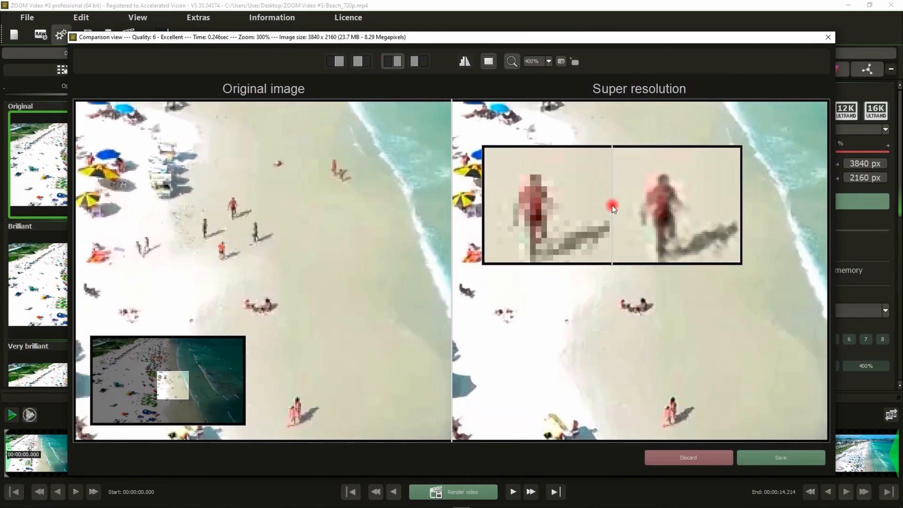
scroll(611, 205, "down", 2)
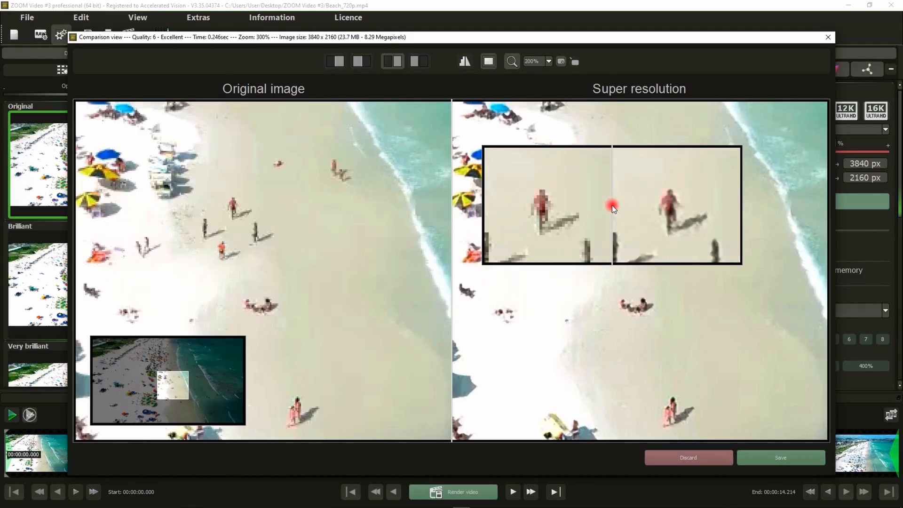
Inspect the group of people on the beach with the magnifier and discard the calculated preview.
left_click_drag(611, 205, 606, 222)
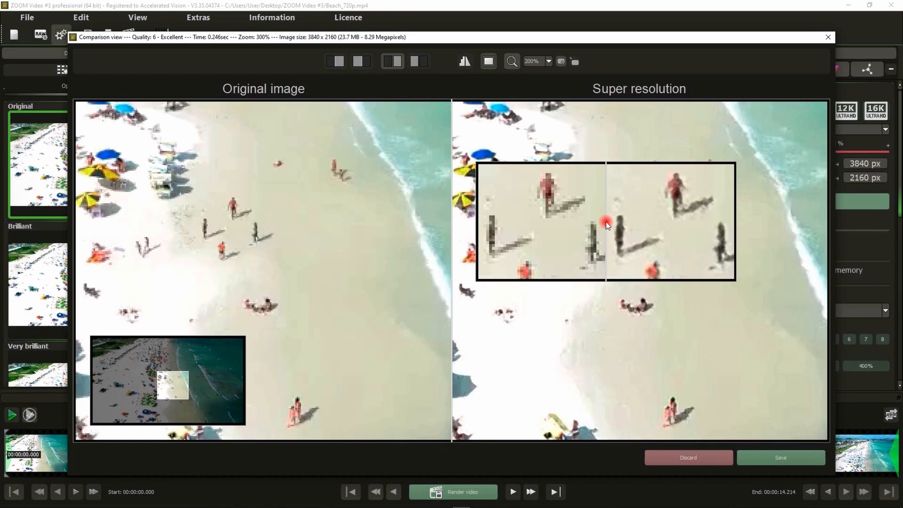
left_click(672, 458)
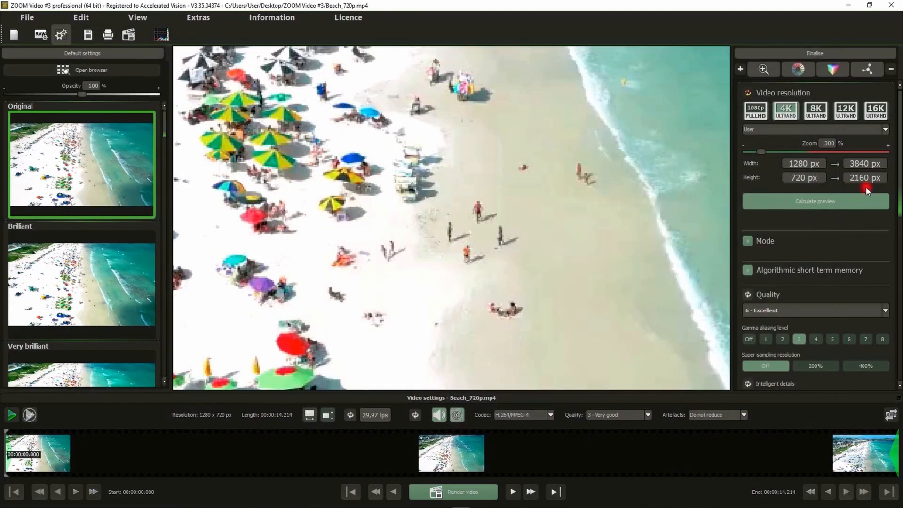
Set the gamma aliasing level to 8 and calculate a preview of the beach video.
left_click_drag(899, 138, 899, 189)
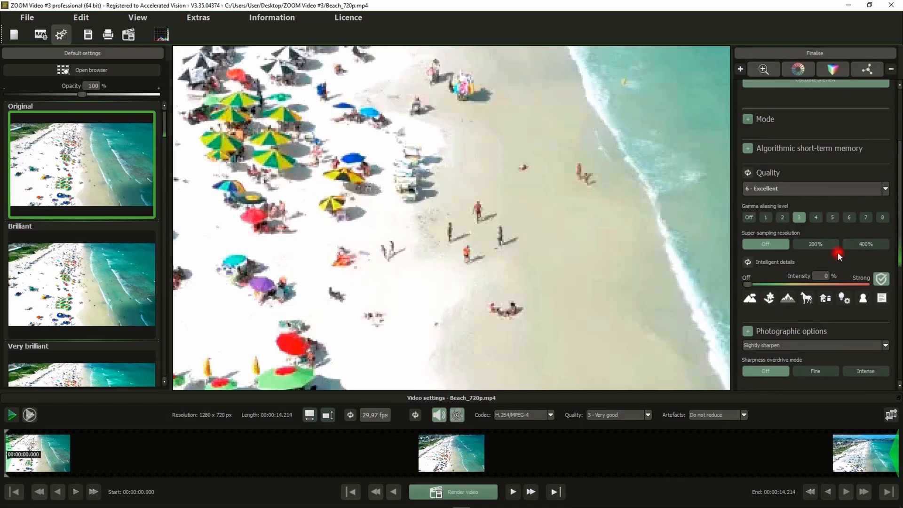
left_click(882, 217)
scroll(825, 314, "up", 3)
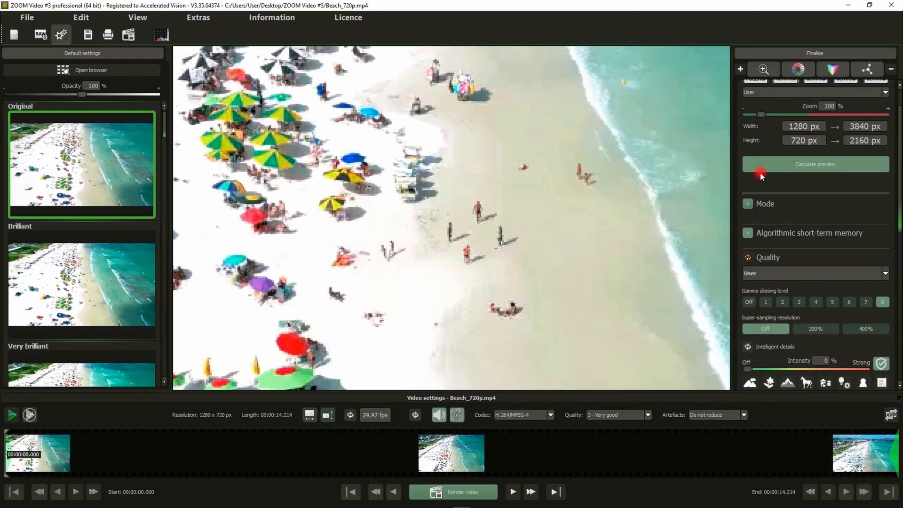
left_click(784, 163)
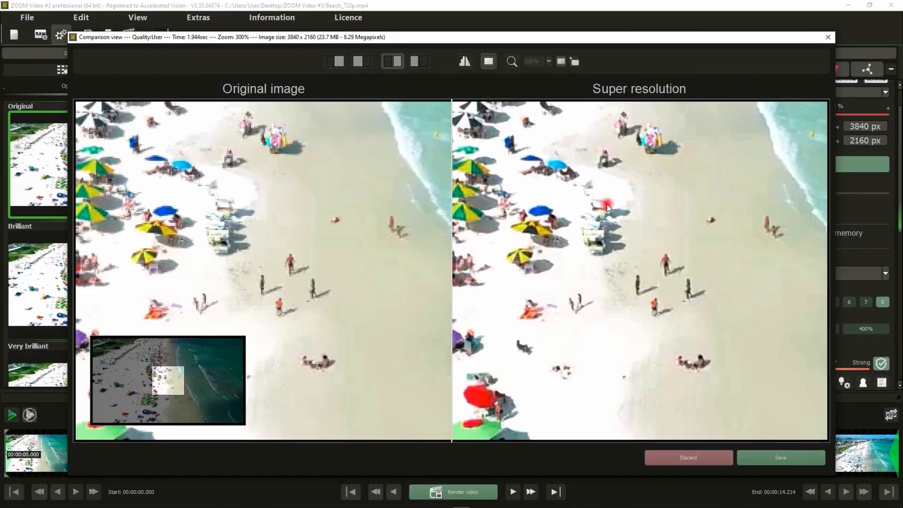
Compare the walking person in the original and super resolution images with the magnifier at 300%, and discard the preview.
left_click_drag(607, 204, 535, 198)
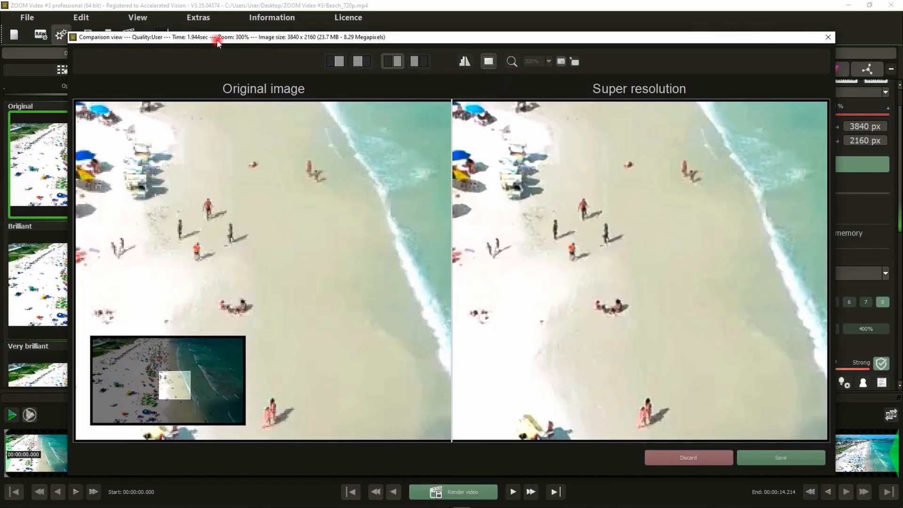
left_click(512, 61)
left_click_drag(533, 123, 587, 212)
scroll(582, 214, "up", 1)
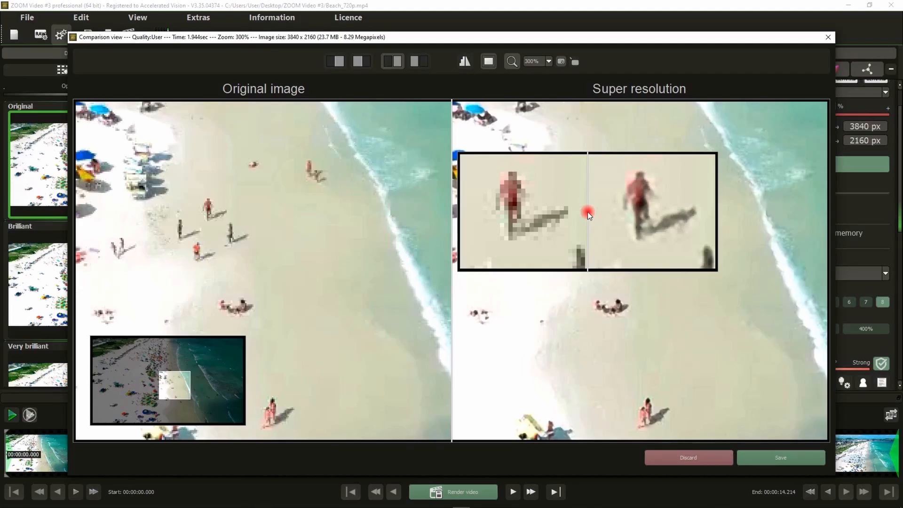
left_click(692, 462)
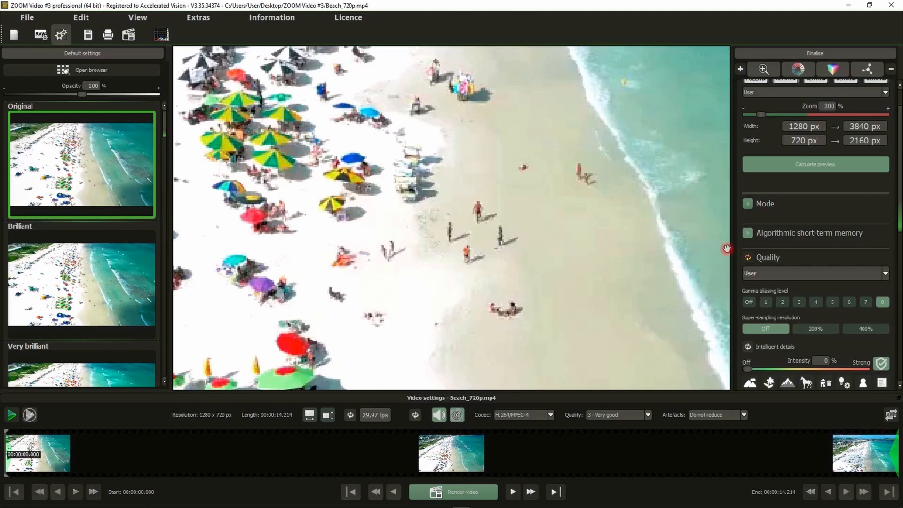
Examine the scene detection and duration options of the algorithmic short-term memory without changing the selection.
left_click(747, 233)
right_click(596, 197)
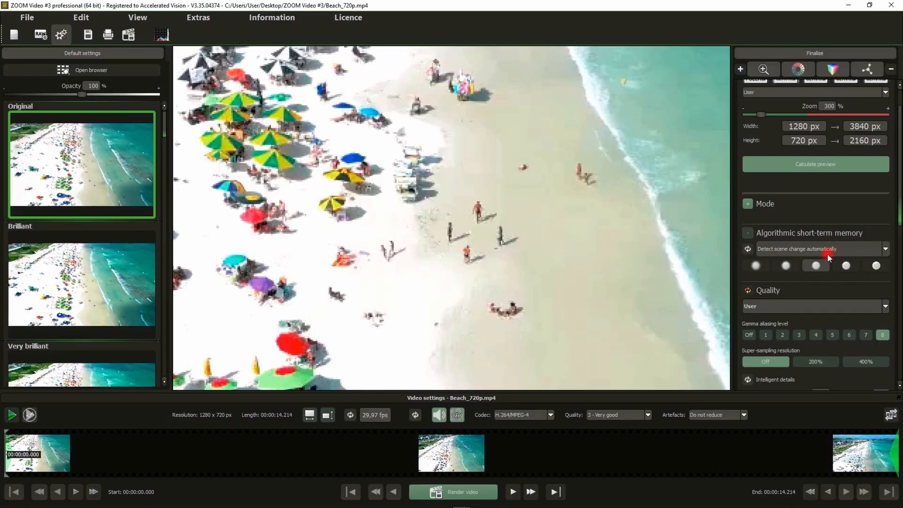
mouse_move(828, 255)
left_click(786, 252)
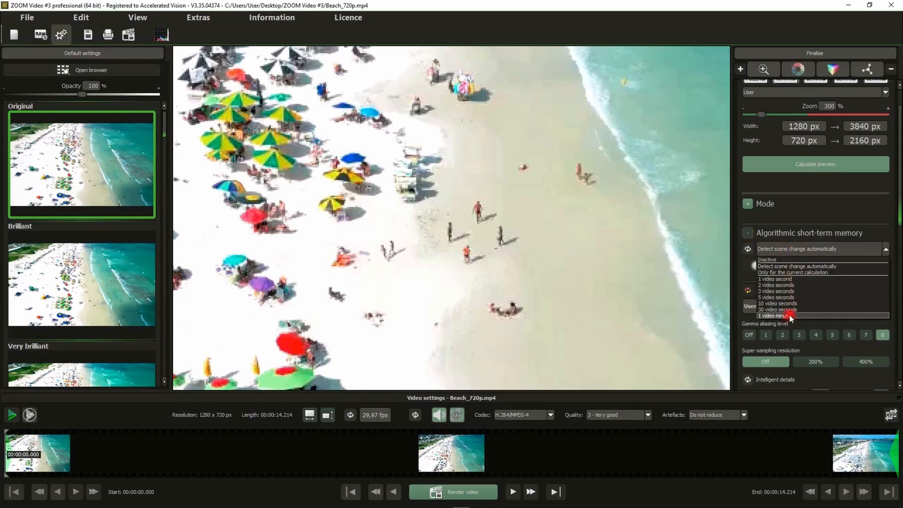
left_click(781, 250)
left_click(749, 231)
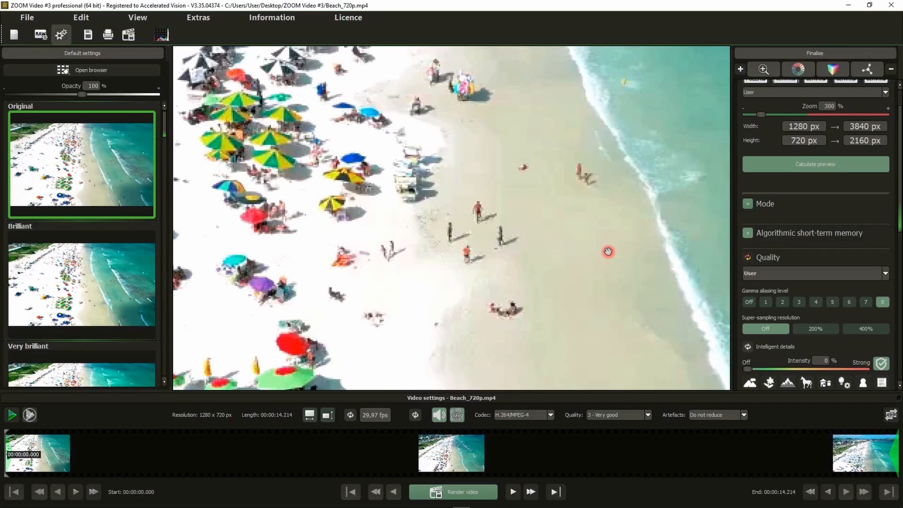
Reset the quality settings to their defaults and set the super-sampling resolution to 400%.
left_click(748, 257)
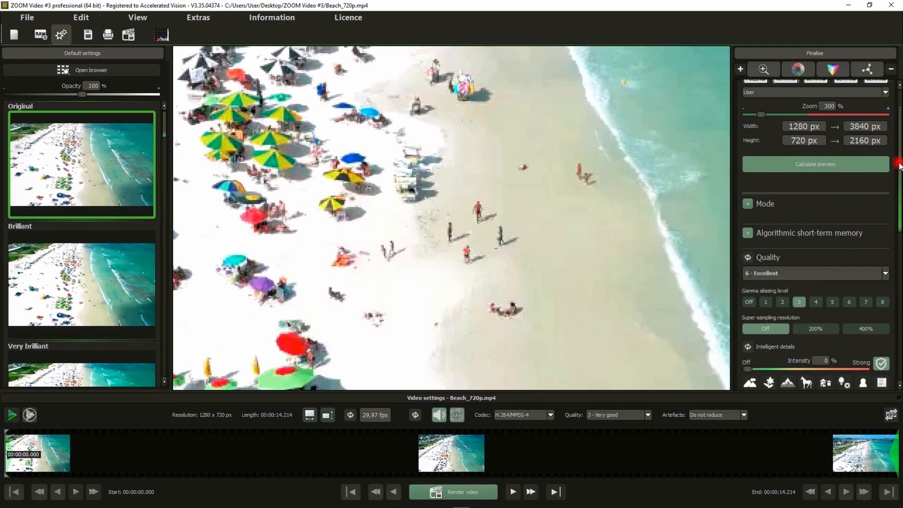
scroll(899, 164, "down", 2)
left_click(870, 261)
left_click(823, 262)
left_click(862, 261)
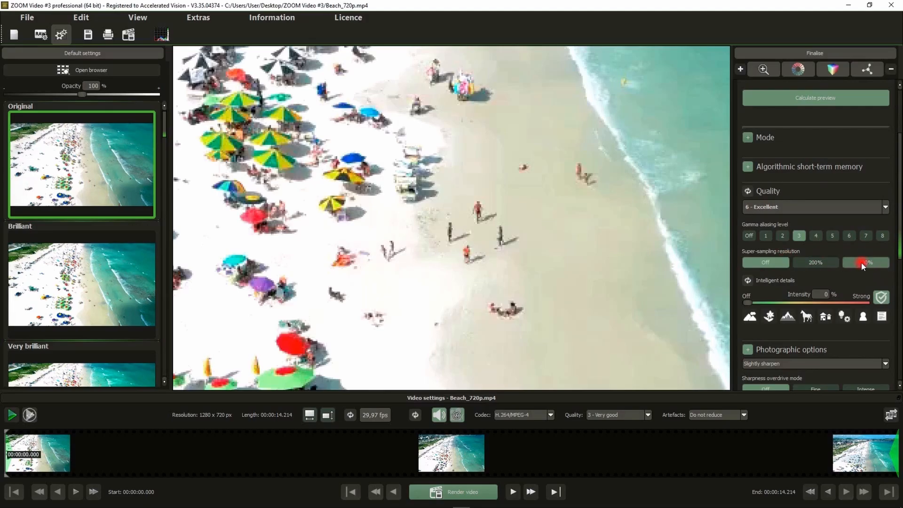
left_click(796, 261)
left_click(869, 261)
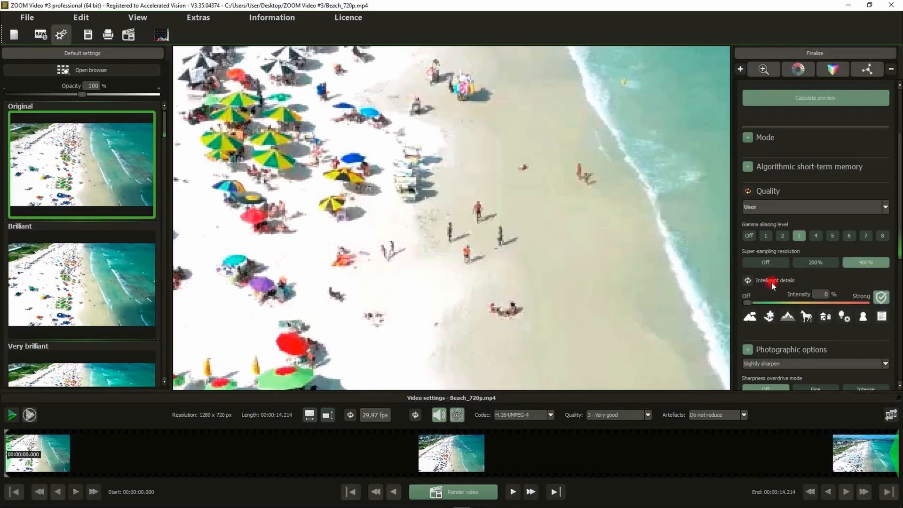
Calculate a preview, compare the walking person in both images with the magnifier at 300%, and discard the result.
scroll(833, 272, "up", 1)
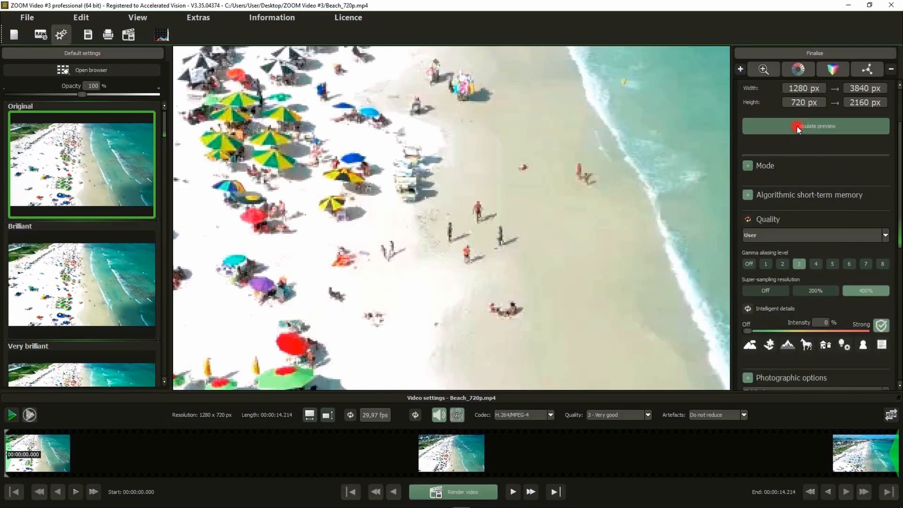
left_click(796, 127)
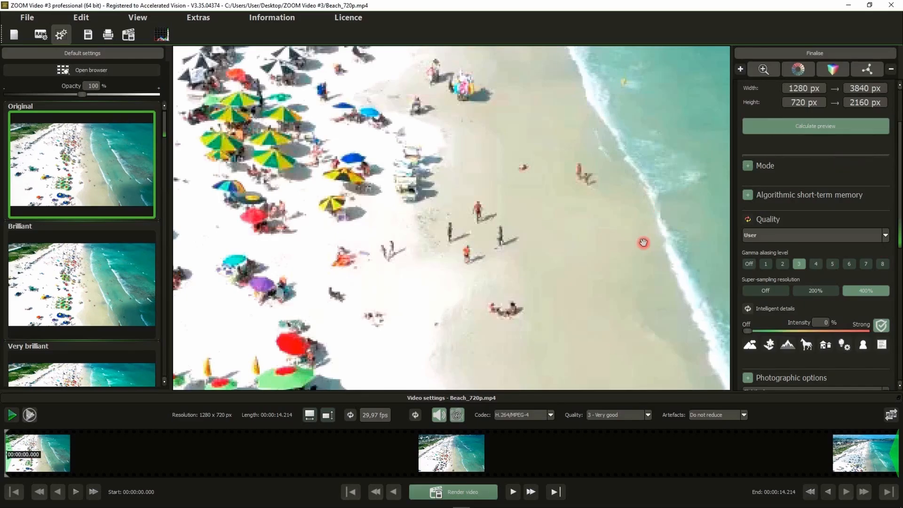
left_click(820, 127)
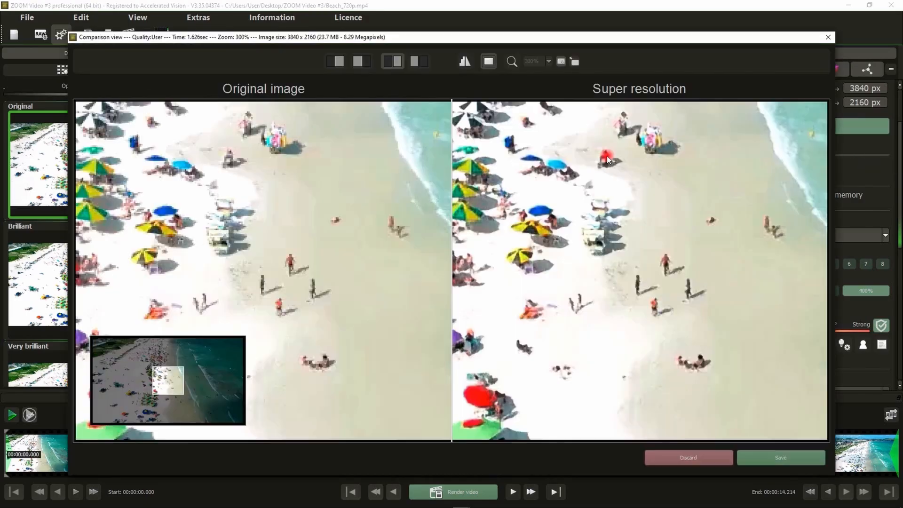
left_click_drag(619, 263, 499, 224)
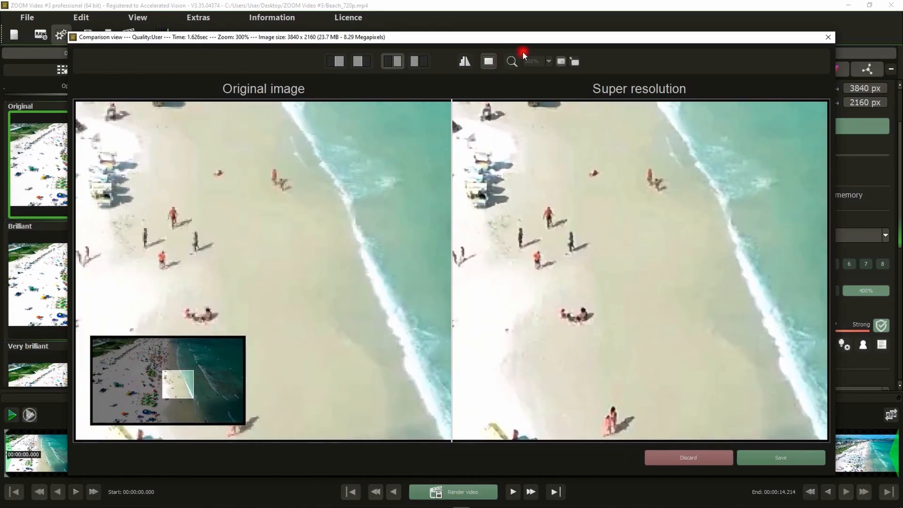
left_click(511, 62)
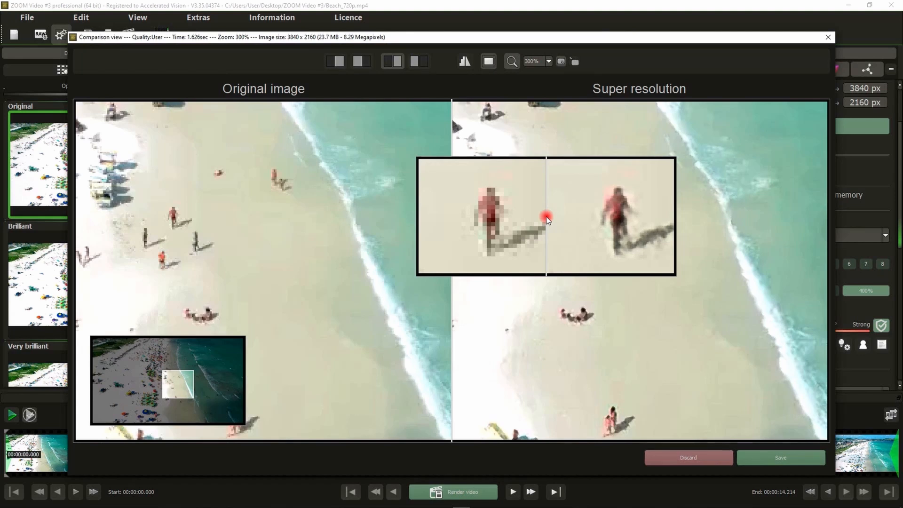
left_click(676, 456)
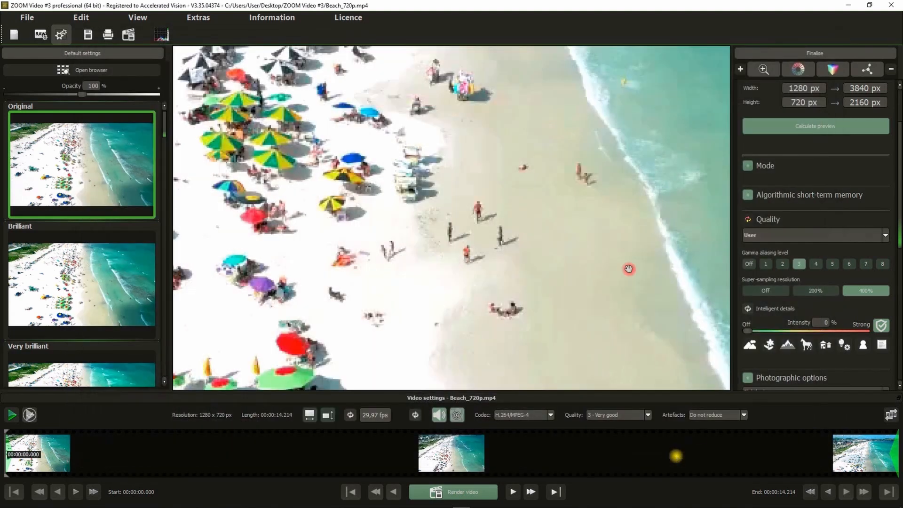
Reset the quality settings to their defaults and look through the available quality presets without choosing one.
left_click(787, 288)
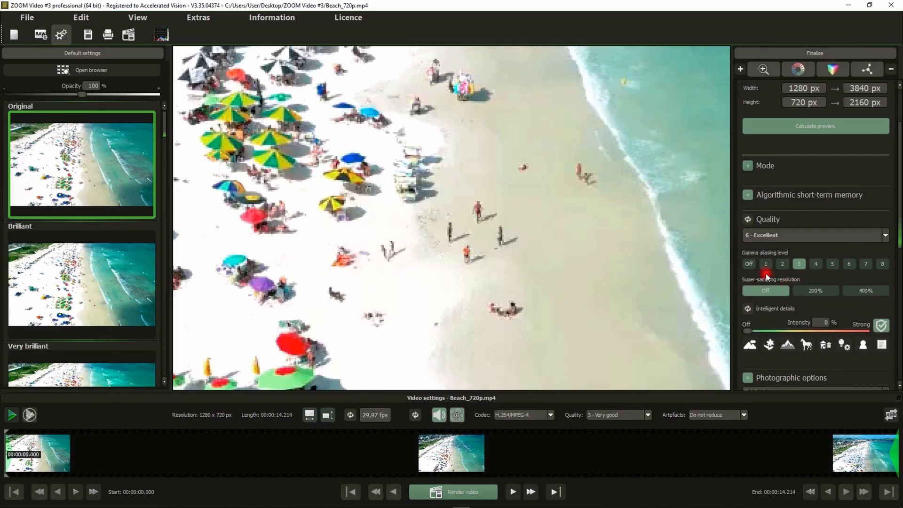
left_click(801, 233)
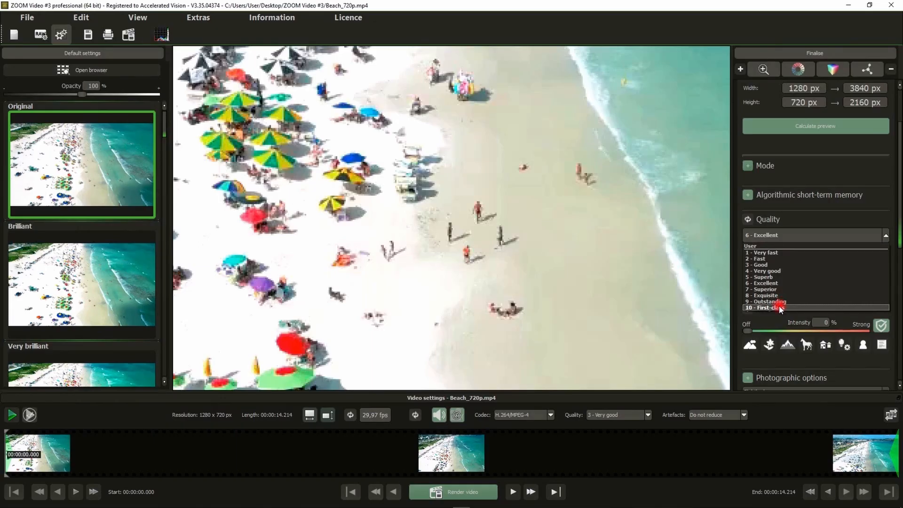
left_click(599, 283)
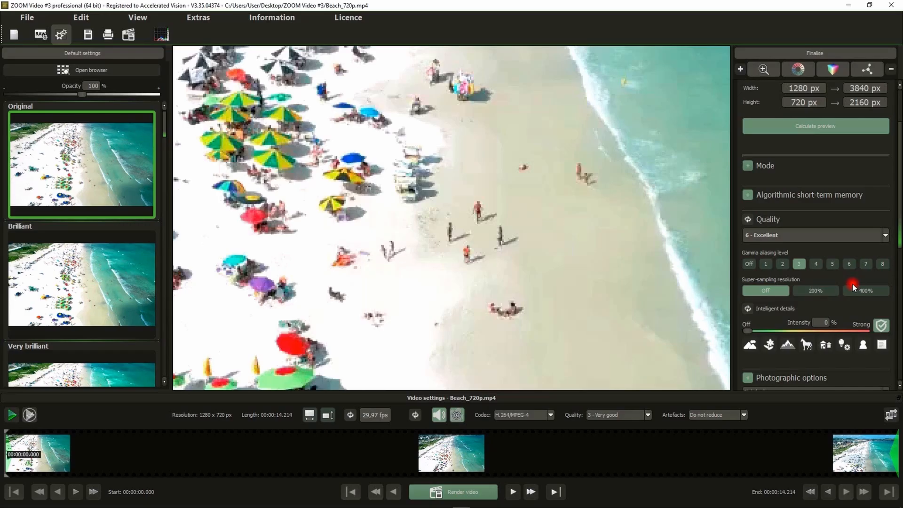
Choose the 8 - Exquisite quality preset and customise it with super-sampling off and gamma aliasing level 7.
left_click(805, 236)
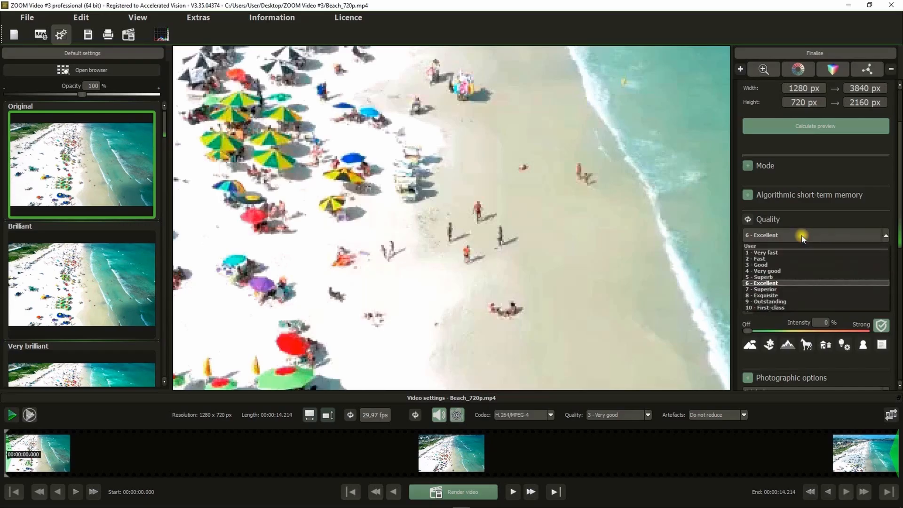
left_click(776, 296)
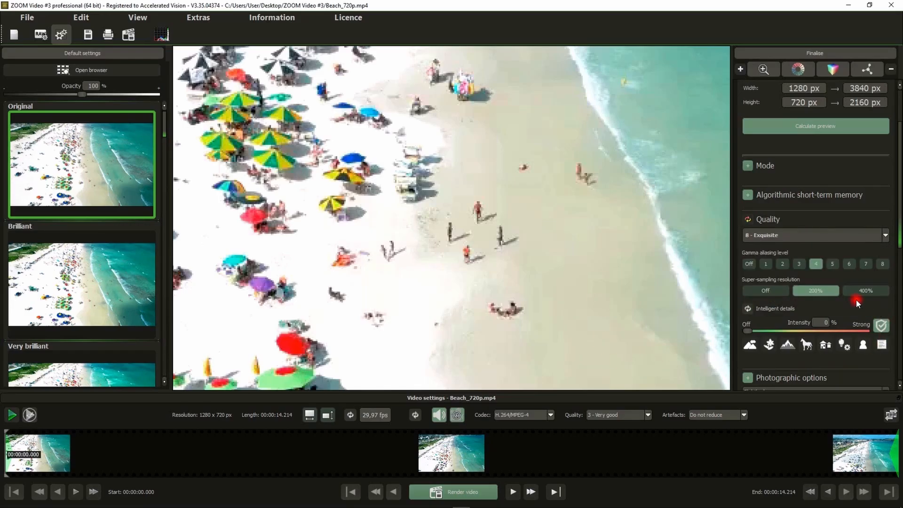
left_click(763, 290)
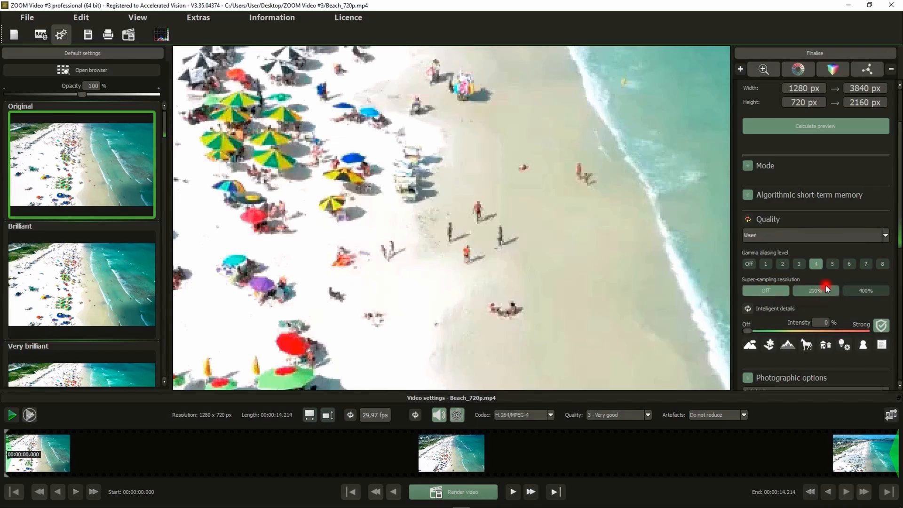
left_click(865, 264)
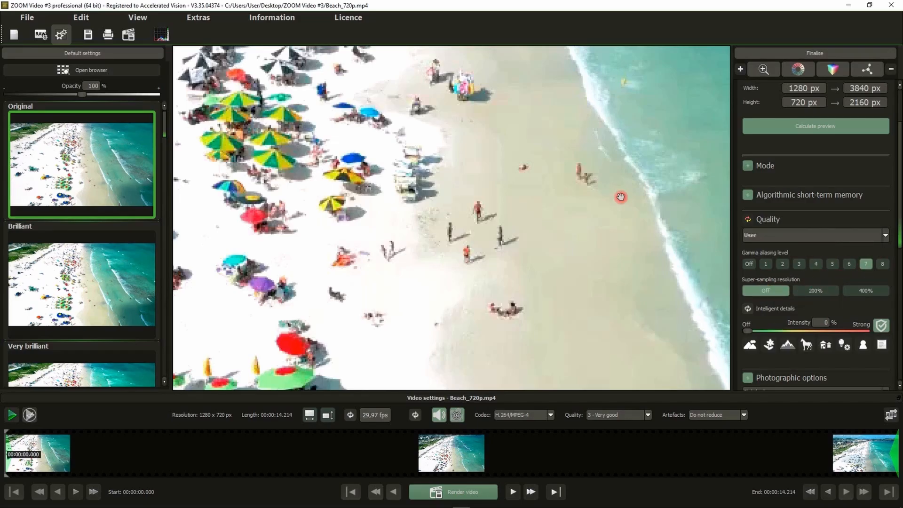
Calculate a preview with the customised quality settings, inspect a person with the magnifier at 300%, and discard it.
left_click(814, 126)
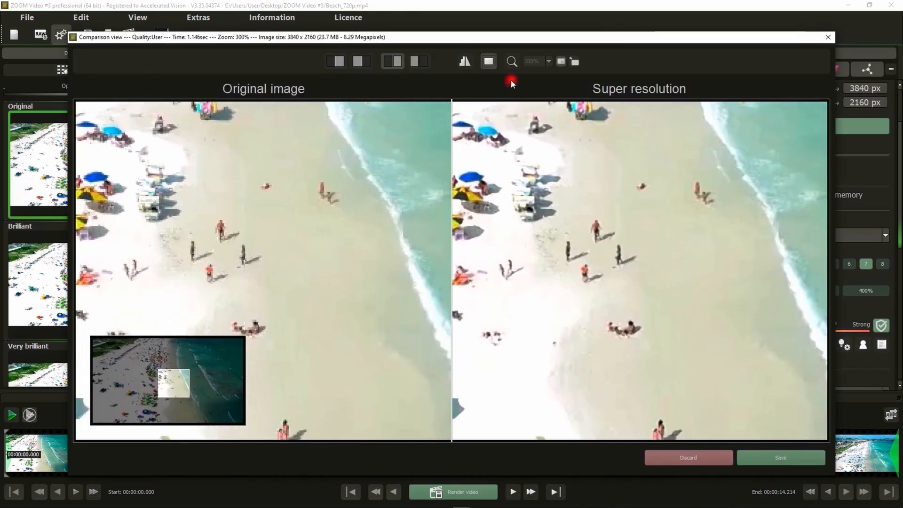
left_click(511, 61)
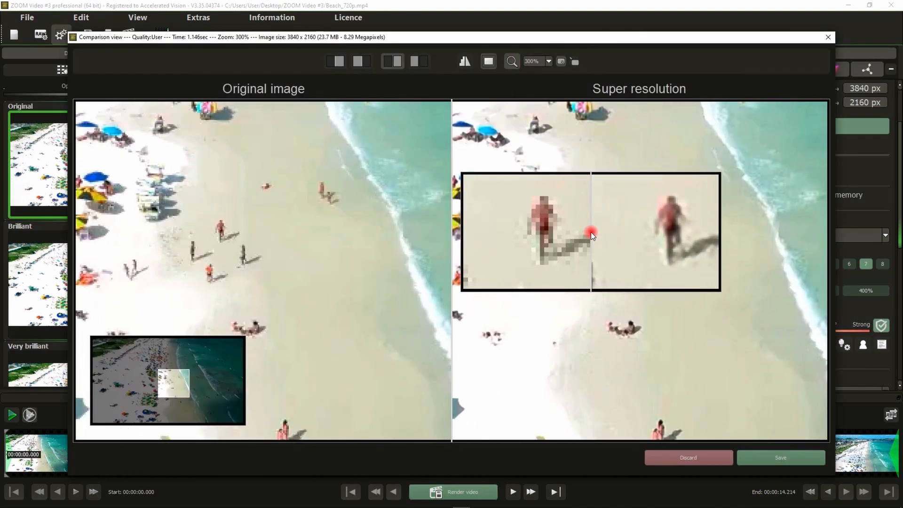
left_click(690, 457)
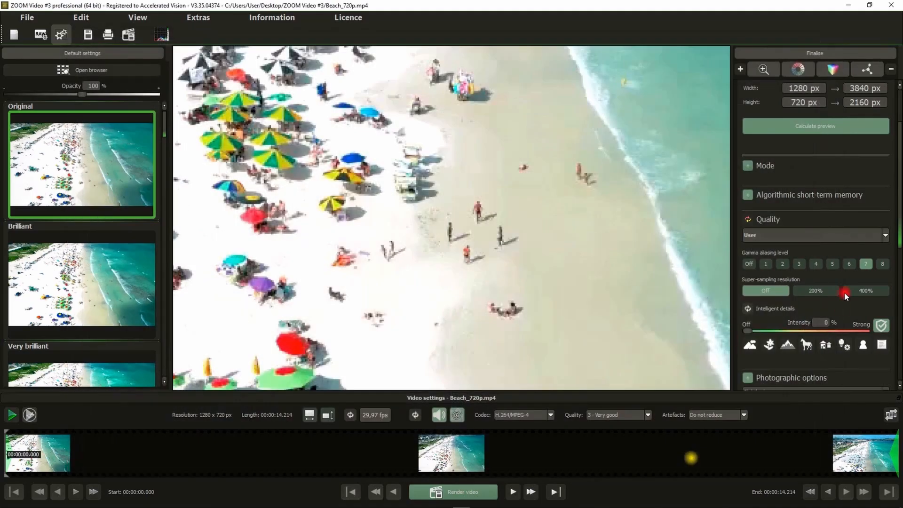
Reset the quality settings to their defaults and calculate a preview with the vegetation area beside the beach in view.
left_click(898, 257)
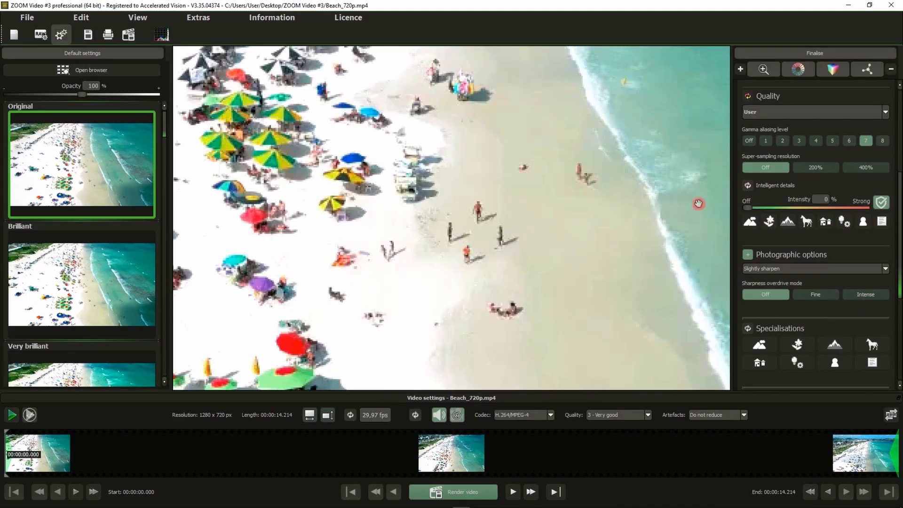
left_click(748, 97)
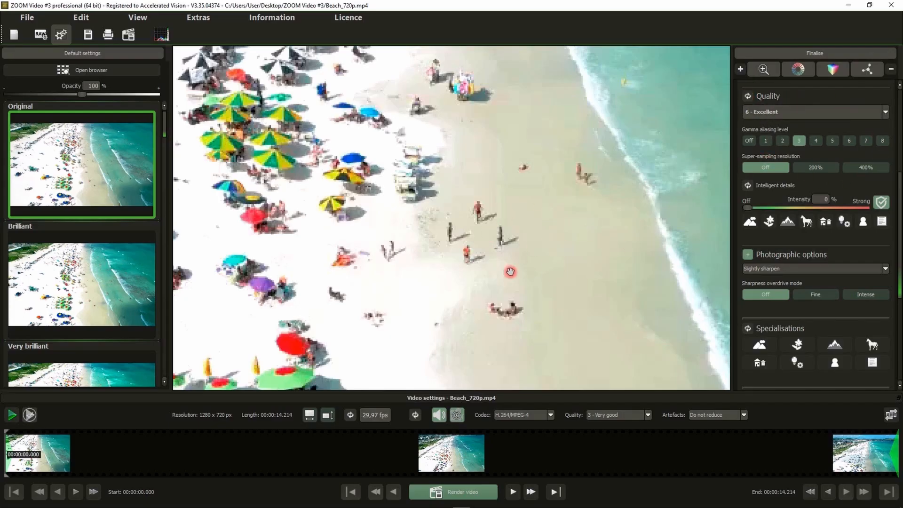
left_click_drag(297, 173, 736, 247)
left_click_drag(330, 147, 632, 285)
left_click_drag(271, 157, 311, 227)
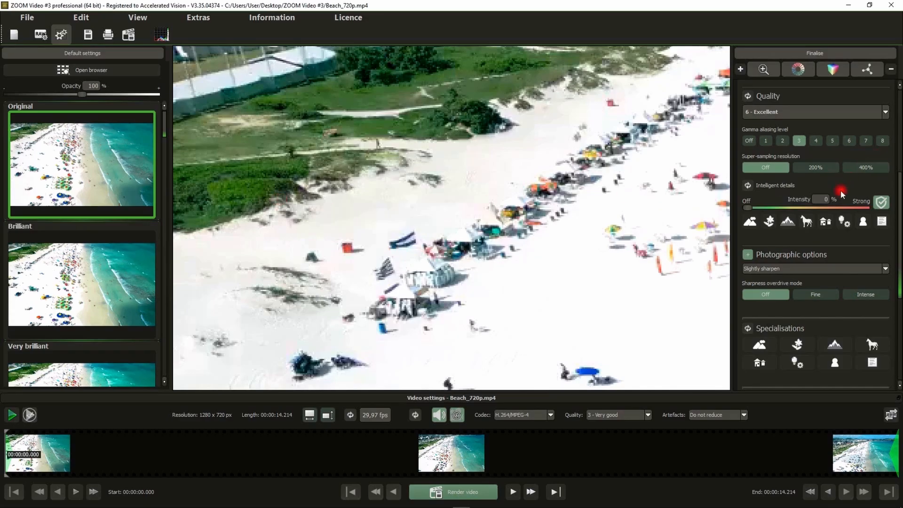
scroll(840, 190, "up", 3)
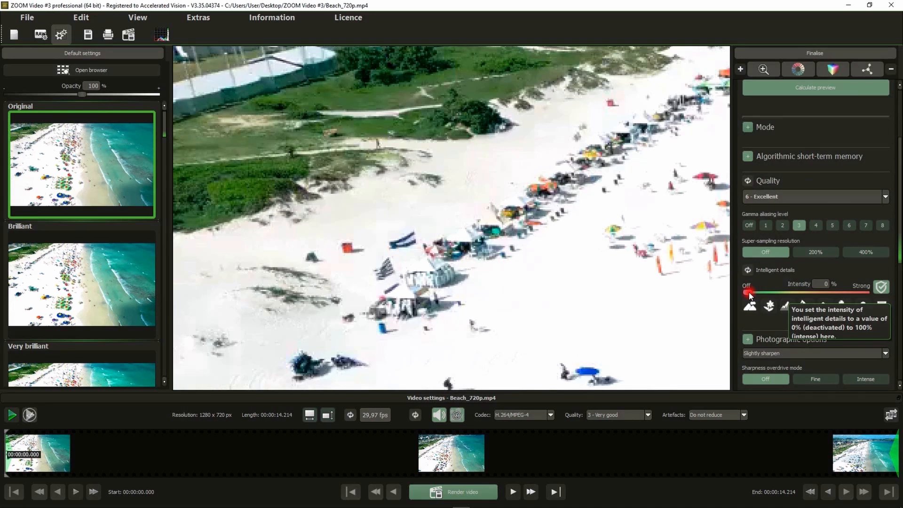
left_click(778, 88)
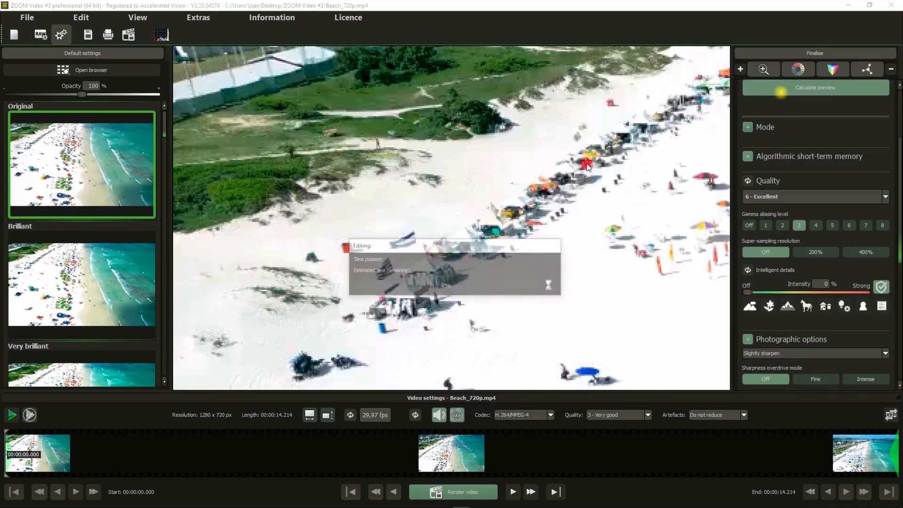
Inspect the green vegetation in the comparison view with the magnifier at up to 500% and discard the preview.
left_click_drag(523, 237, 566, 172)
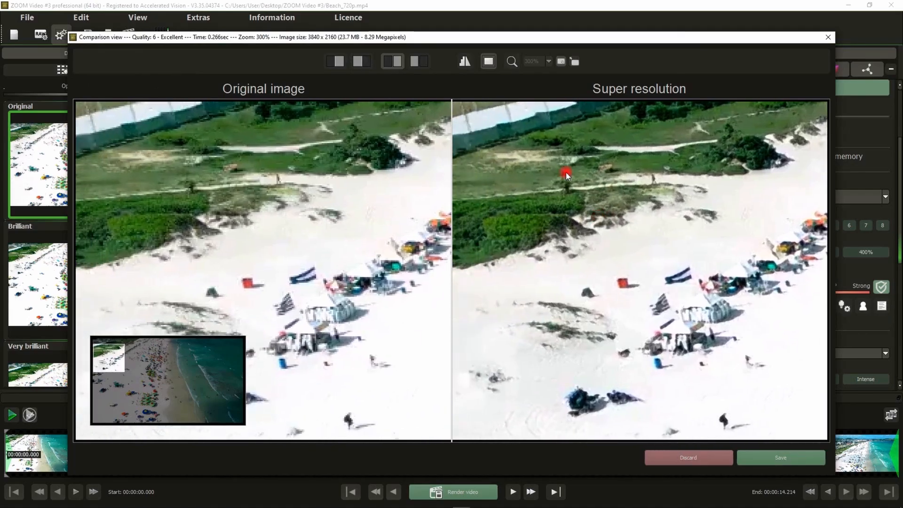
left_click(511, 61)
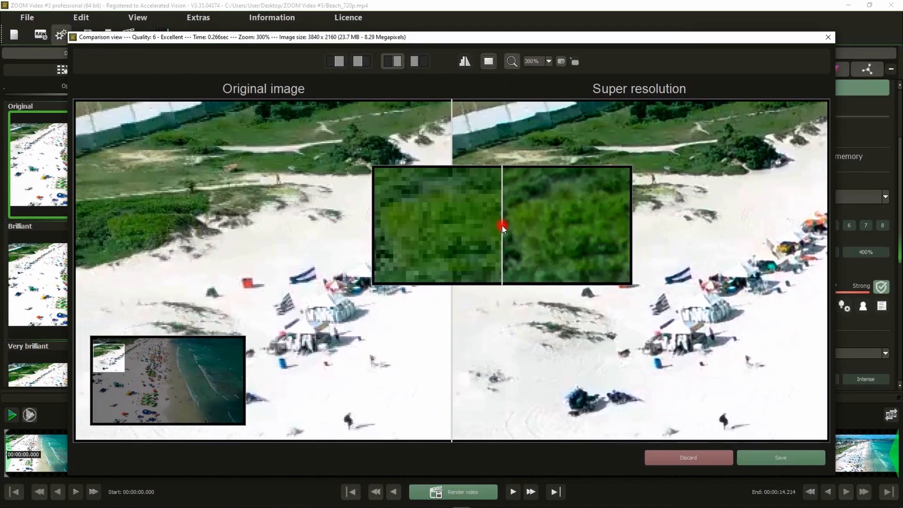
scroll(500, 231, "up", 1)
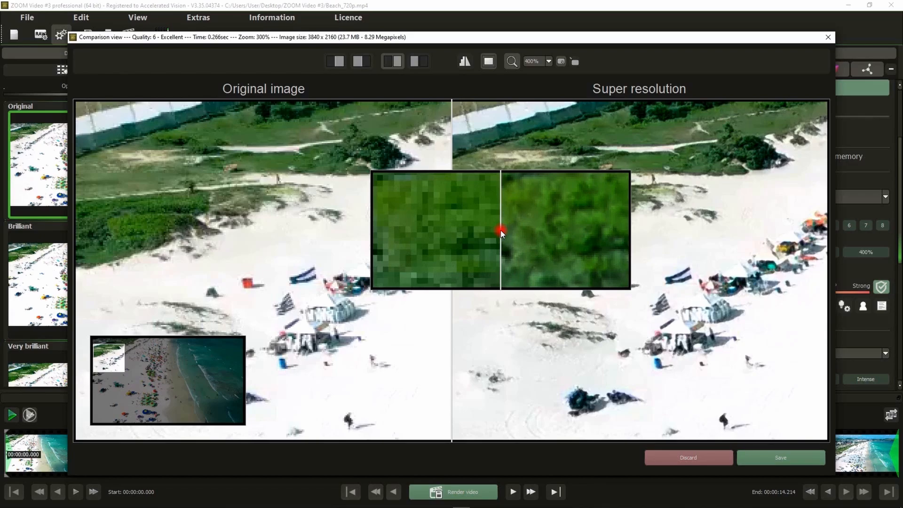
scroll(501, 230, "up", 1)
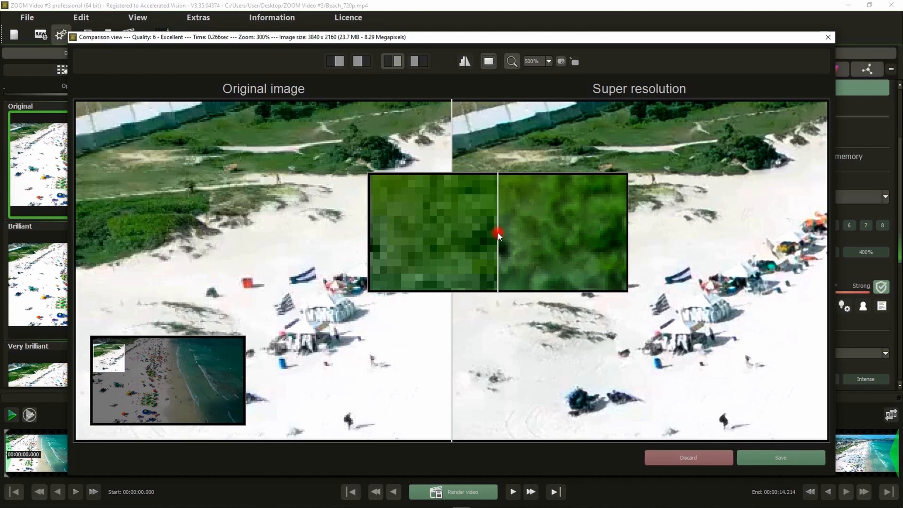
left_click(686, 460)
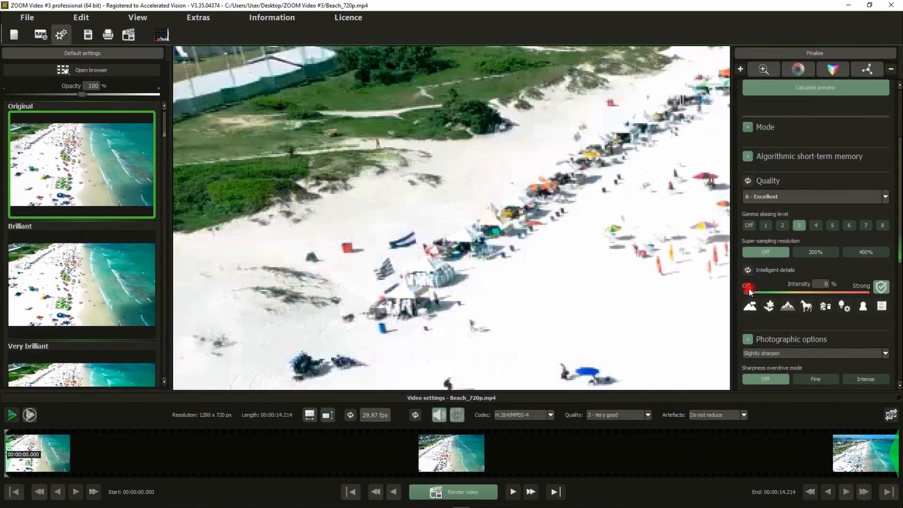
Try the intelligent details motifs, including Landscape, and set the intelligent details intensity to 54%.
left_click_drag(749, 290, 786, 297)
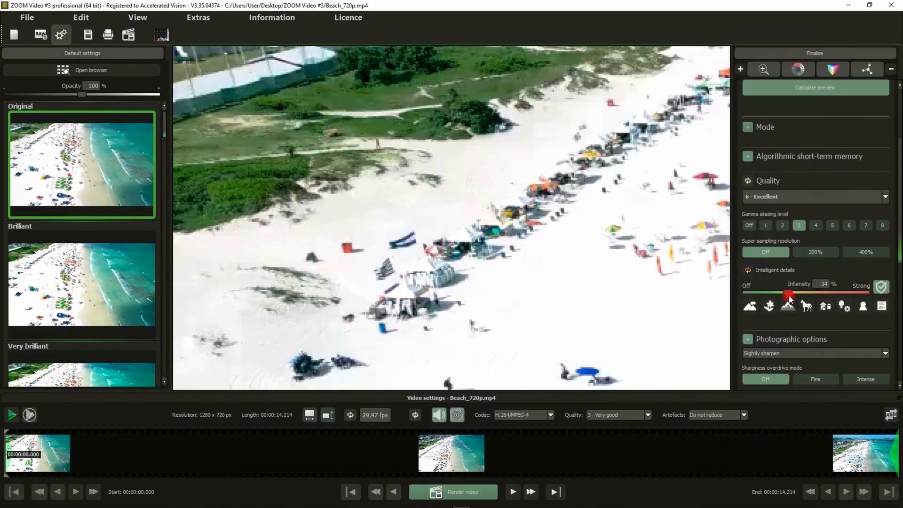
left_click(751, 307)
left_click(788, 306)
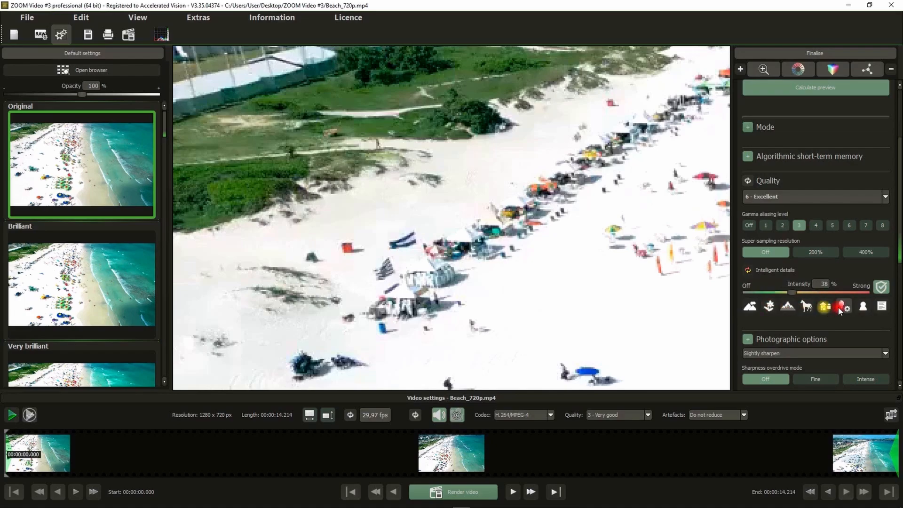
left_click(863, 307)
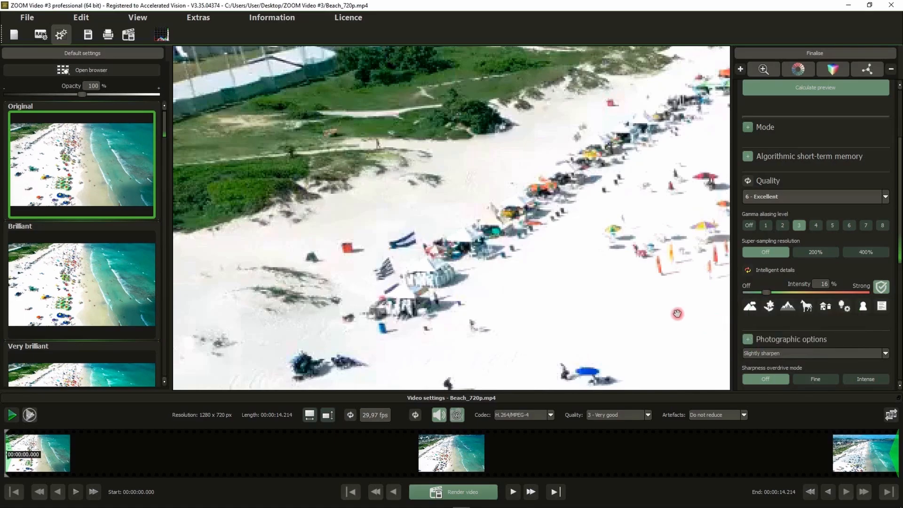
left_click(752, 308)
left_click(821, 282)
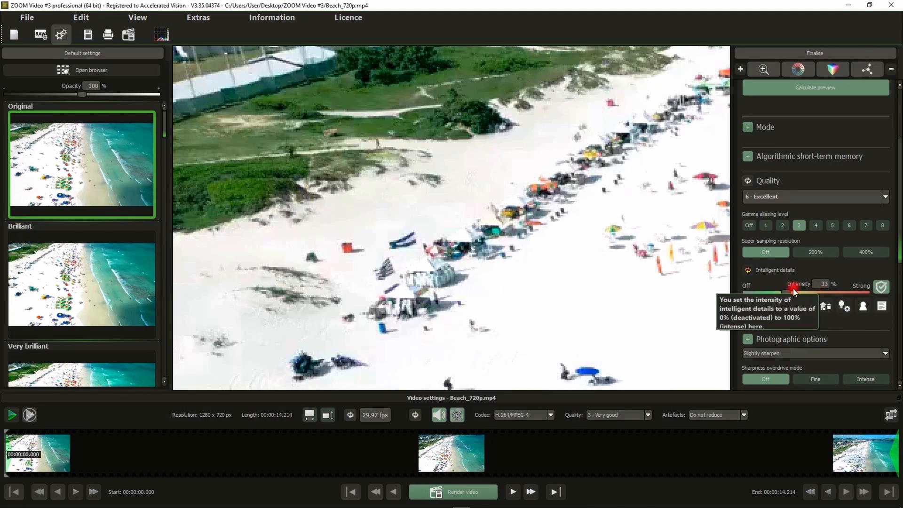
left_click_drag(785, 292, 811, 292)
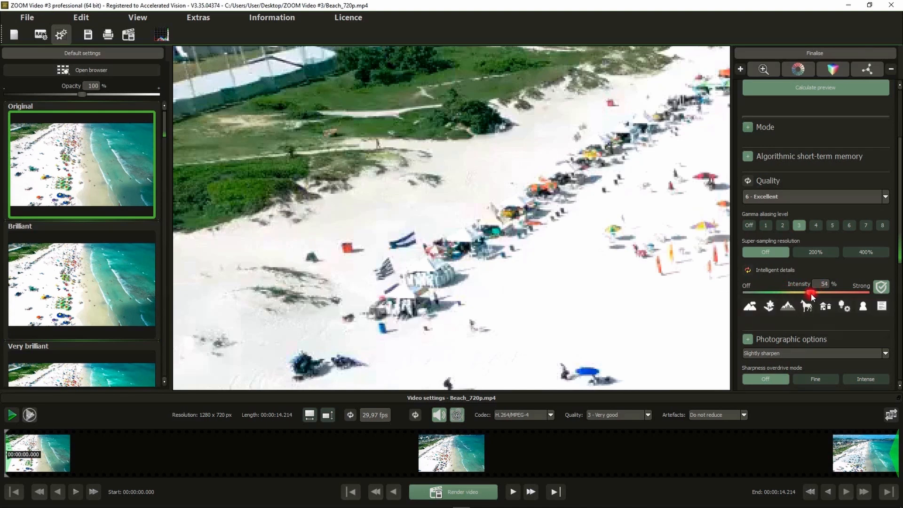
Calculate a preview with the intelligent details applied, inspect the vegetation with the magnifier at 500%, and discard it.
left_click_drag(492, 190, 563, 184)
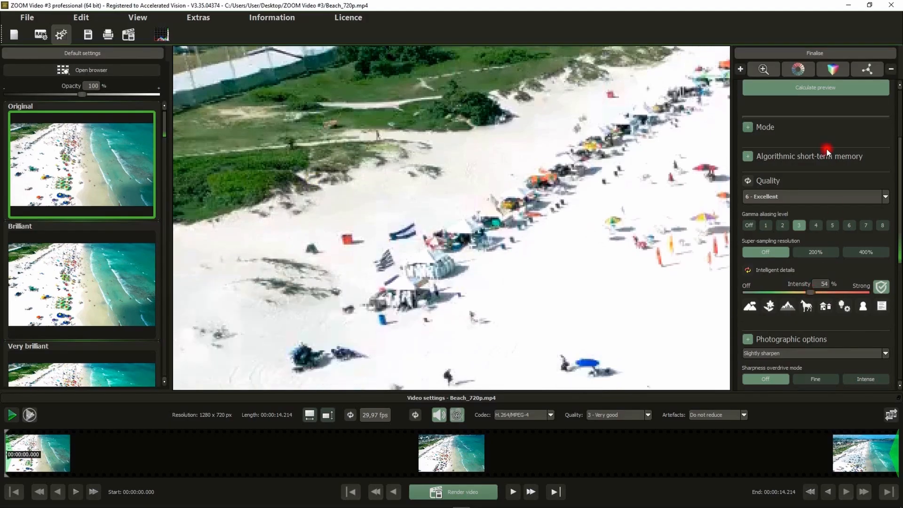
left_click(797, 87)
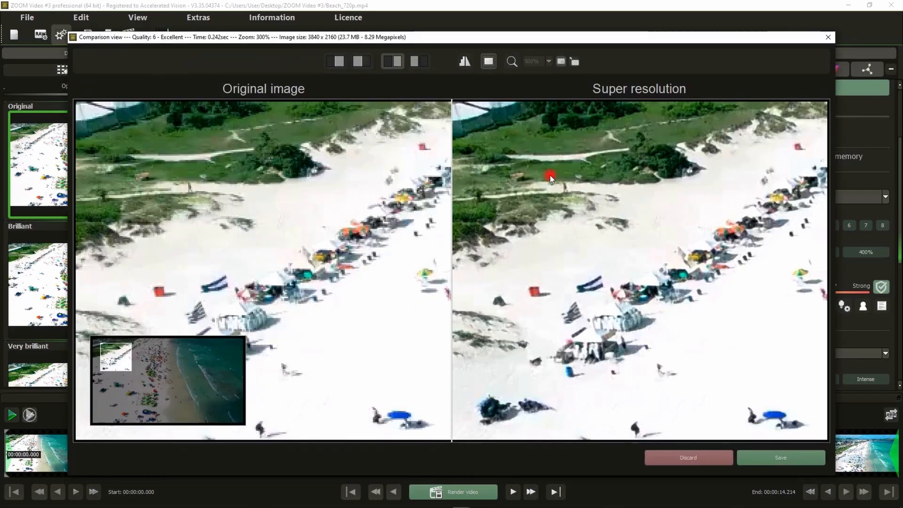
left_click_drag(417, 239, 548, 245)
left_click(510, 63)
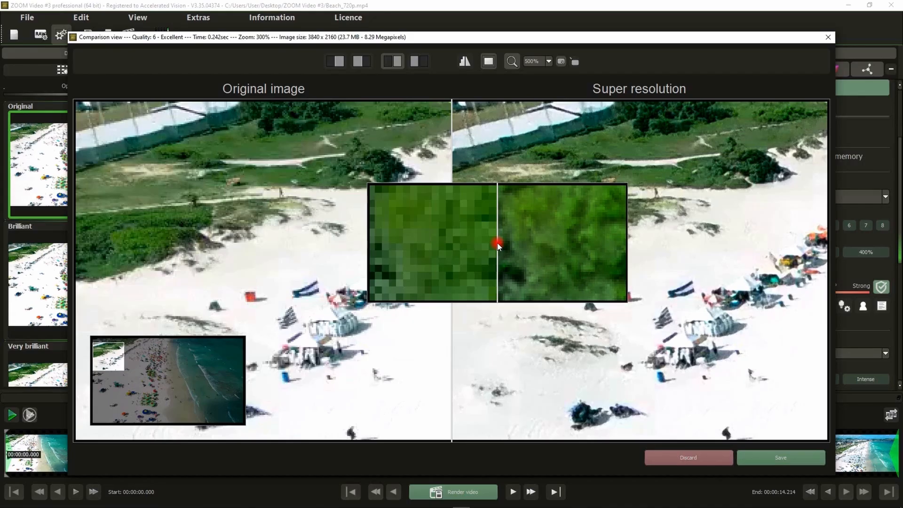
mouse_move(497, 246)
left_mouse_down()
mouse_move(484, 252)
mouse_move(470, 287)
mouse_move(483, 295)
mouse_move(506, 251)
mouse_move(484, 254)
left_mouse_up()
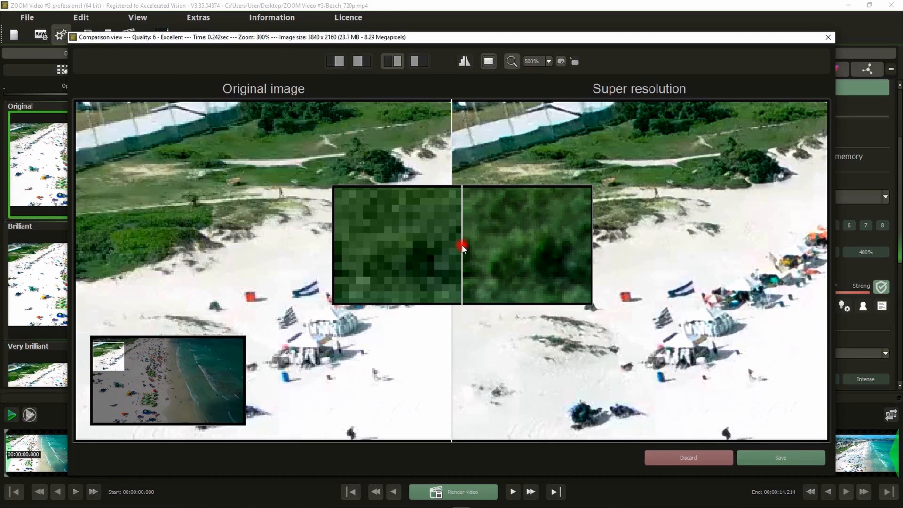
left_click(686, 457)
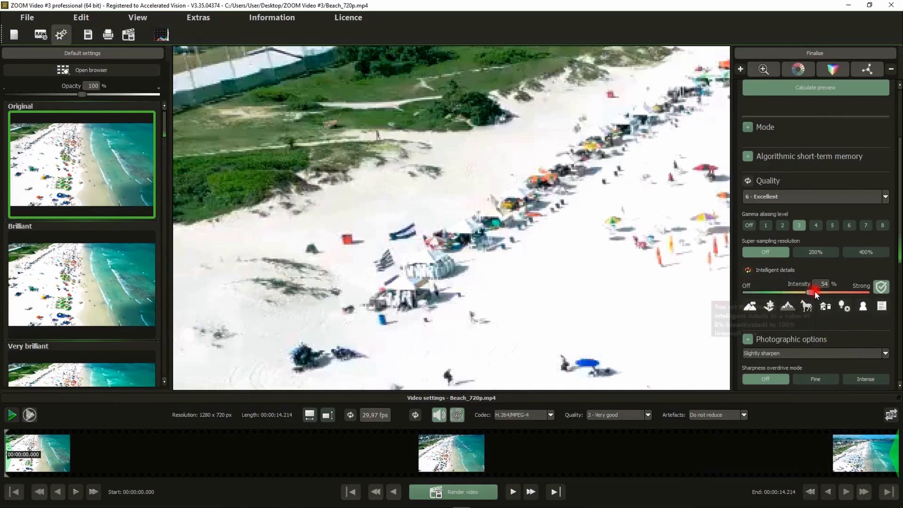
Set the intelligent details intensity to 61% and switch from the super resolution area to the colour settings.
mouse_move(815, 294)
left_mouse_down()
mouse_move(772, 298)
mouse_move(819, 296)
left_mouse_up()
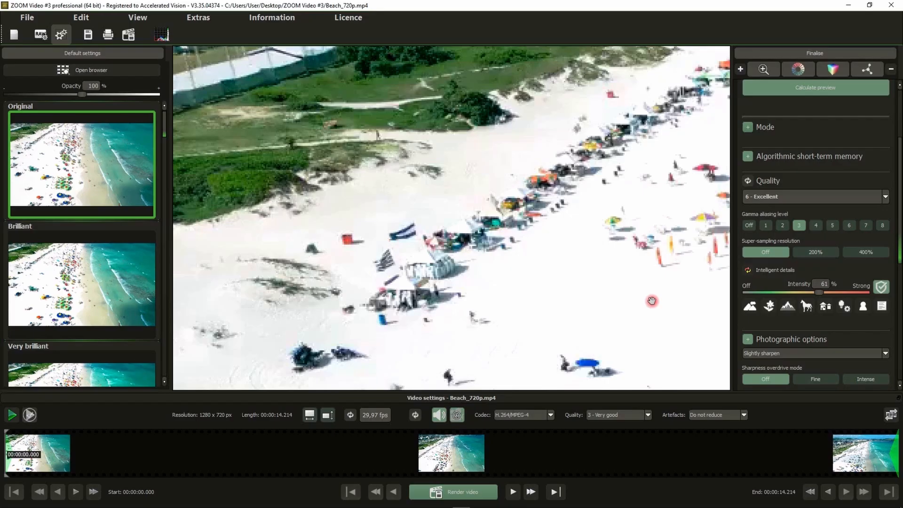
scroll(900, 151, "up", 3)
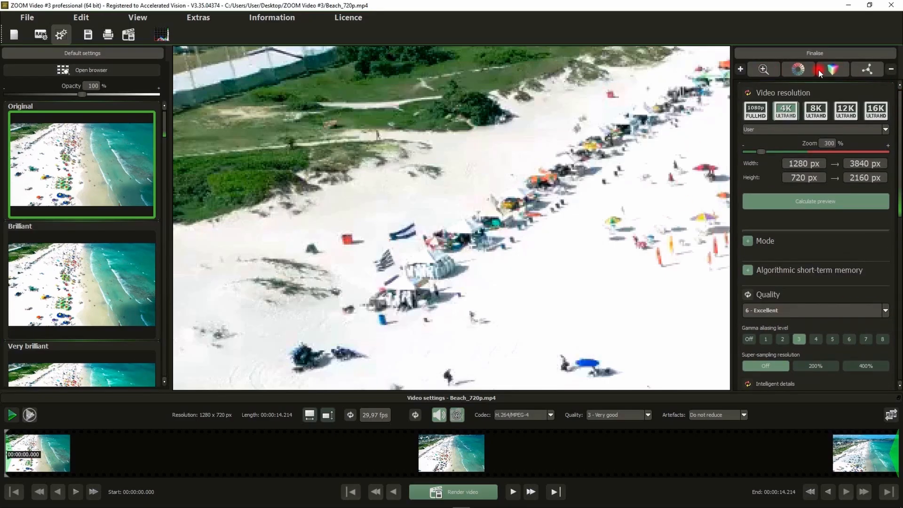
left_click(765, 71)
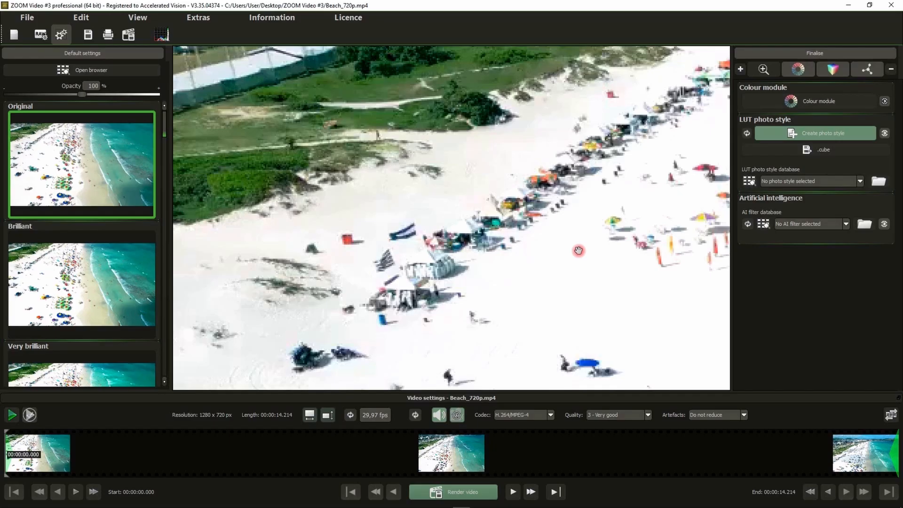
Add a new layer in the Colour module and pick the blue of the large beach umbrella as its source colour.
left_click_drag(596, 295, 463, 74)
left_click_drag(568, 316, 343, 289)
left_click_drag(486, 309, 495, 172)
left_click_drag(443, 299, 536, 169)
double_click(491, 247)
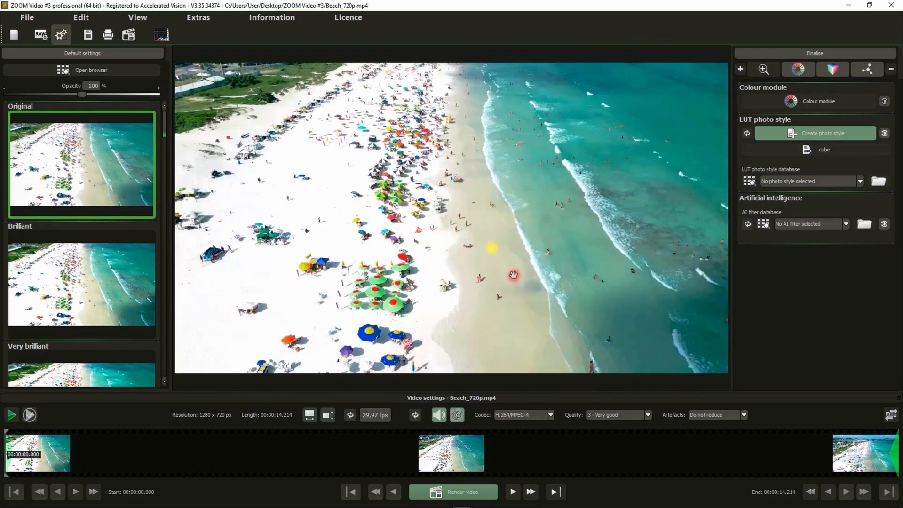
left_click(796, 102)
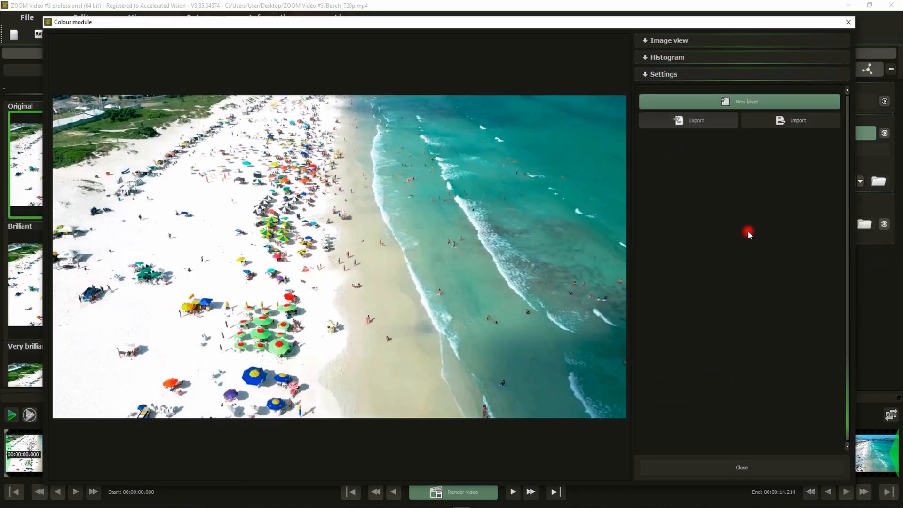
left_click(720, 103)
left_click(718, 101)
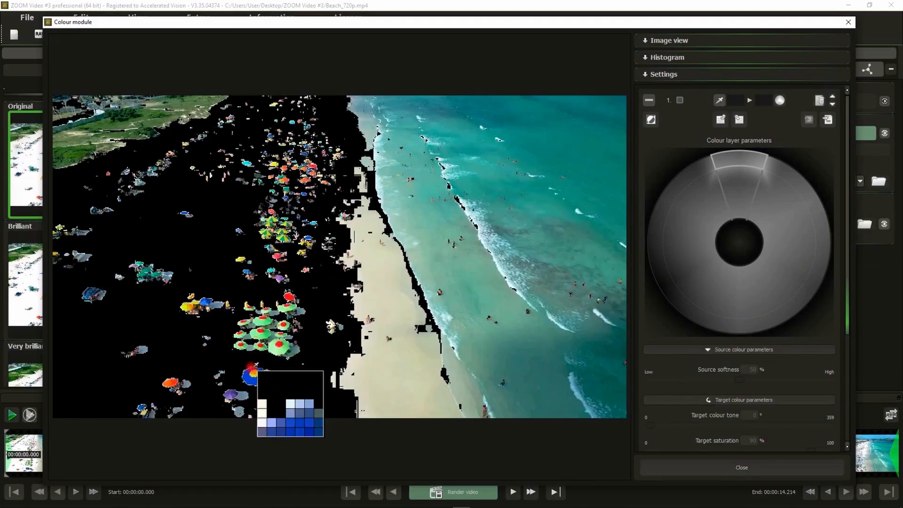
left_click(252, 383)
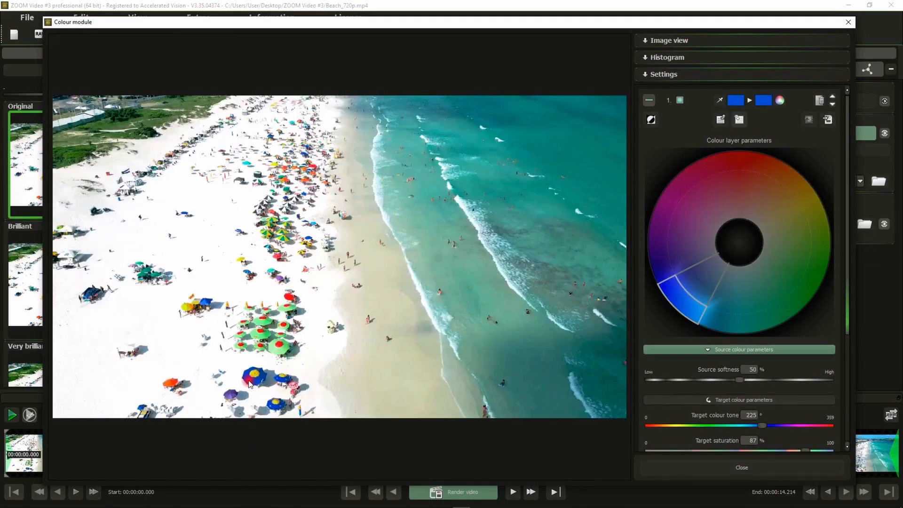
Set the layer's target colour tone to 98° to recolour the blue umbrellas green, and close the Colour module.
scroll(751, 417, "down", 2)
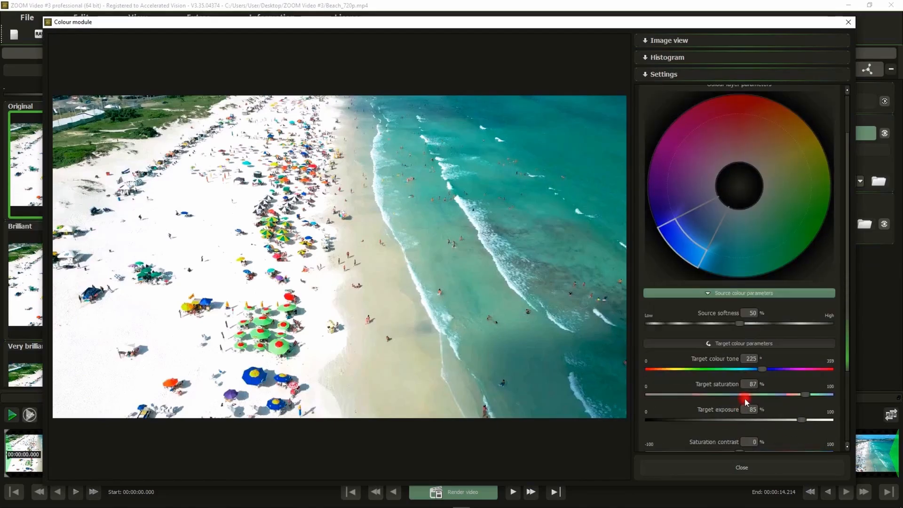
left_click_drag(762, 369, 697, 392)
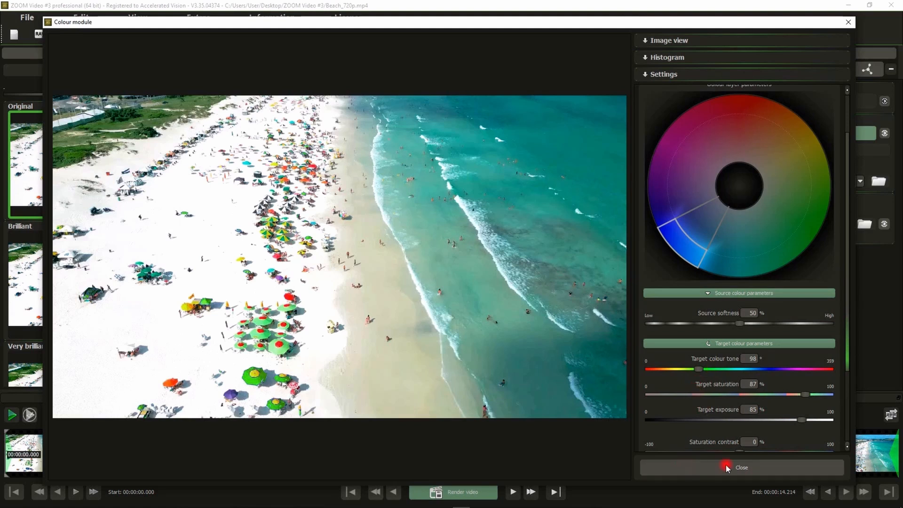
left_click(696, 465)
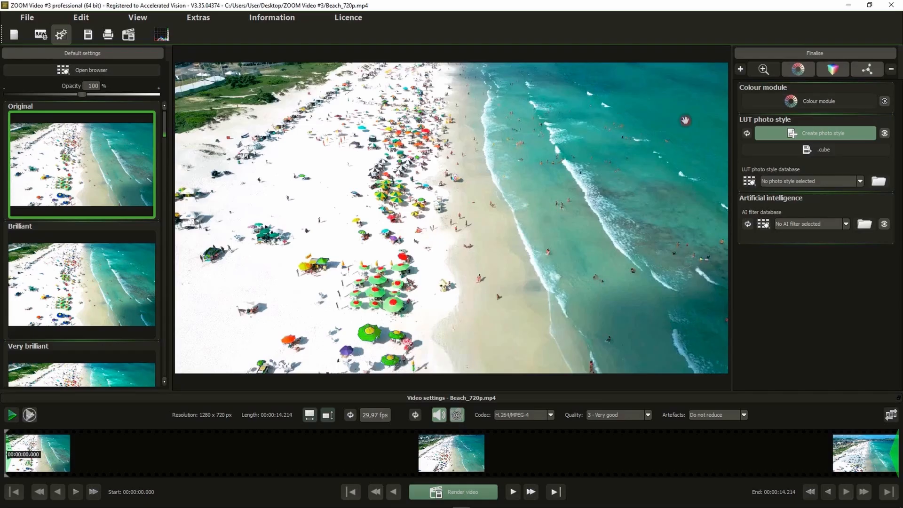
Try the CrossColor Mono Cyan-Orange LUT photo style on the video, and reset the photo style.
left_click(812, 182)
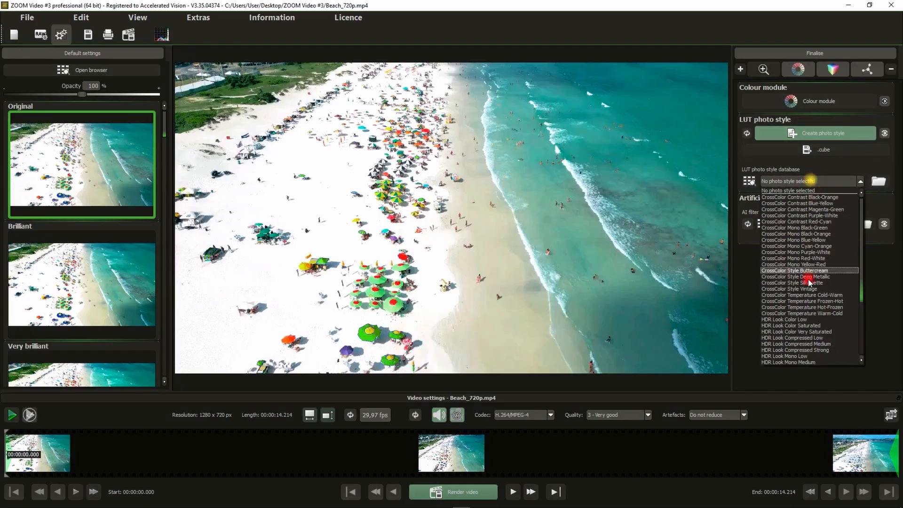
left_click(814, 246)
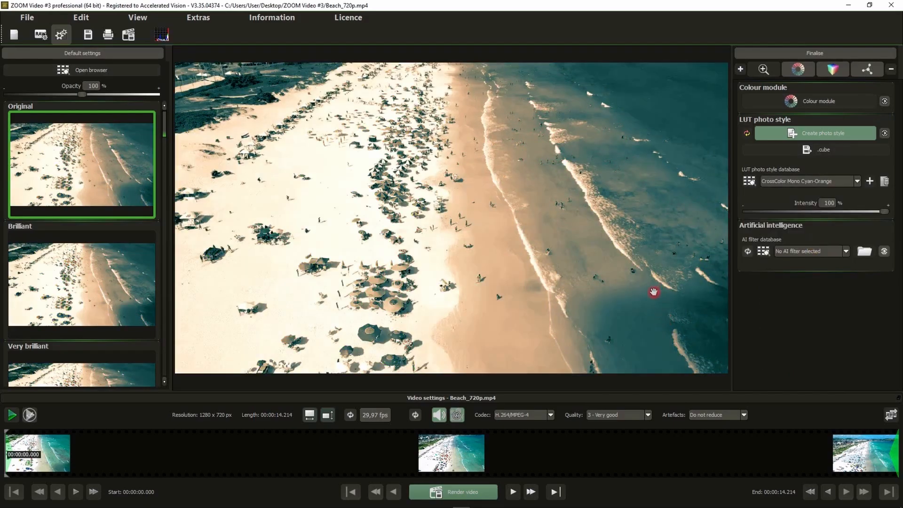
left_click(745, 135)
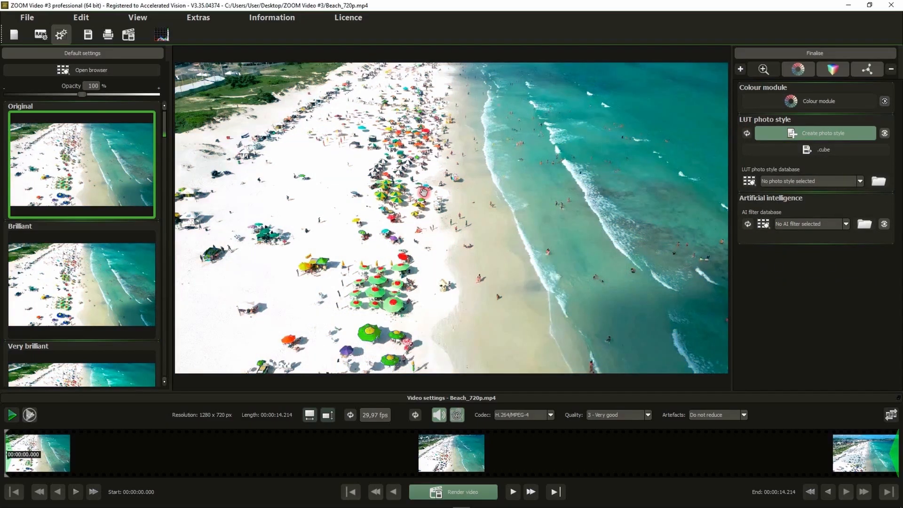
Try the Portrait Deep AI filter on the video, and reset the AI filter selection.
left_click(795, 224)
scroll(807, 377, "down", 5)
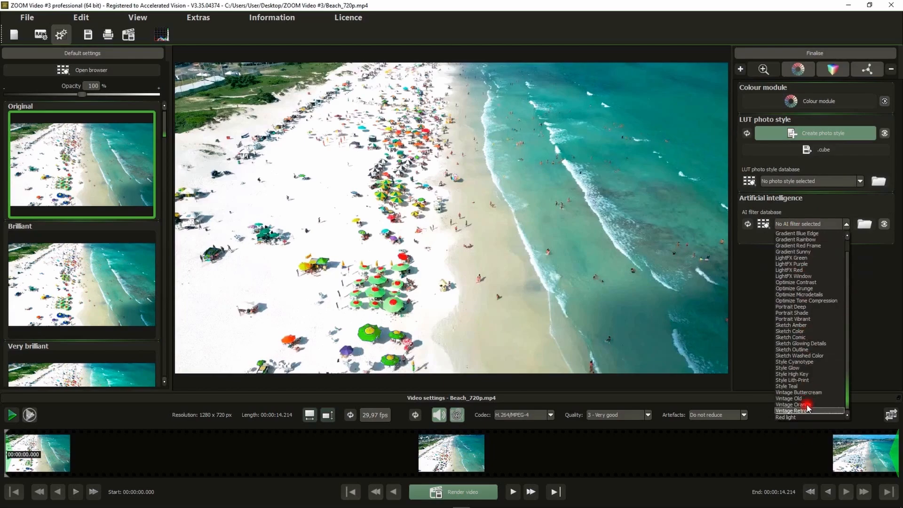
left_click(792, 307)
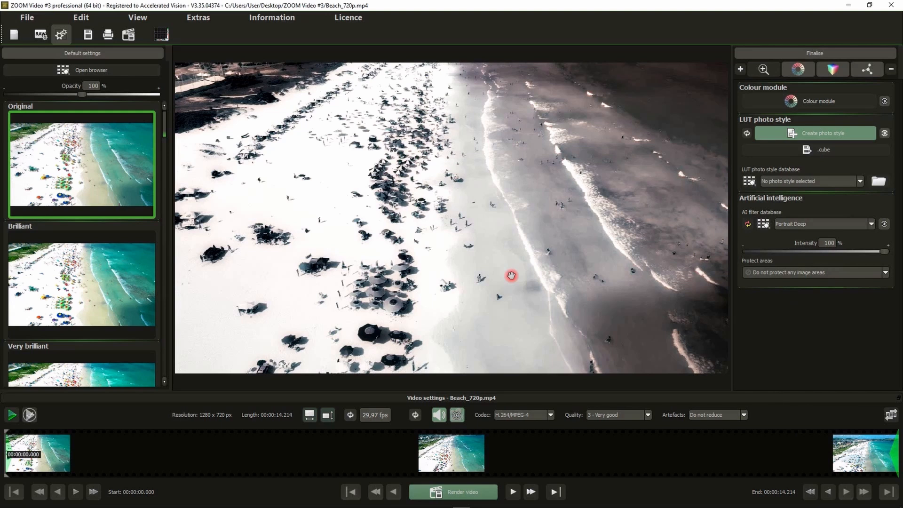
left_click(822, 227)
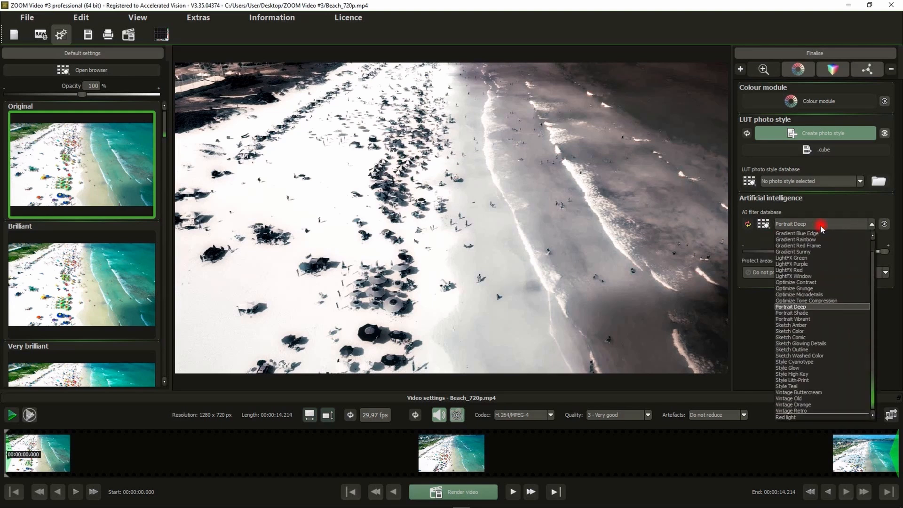
scroll(817, 285, "up", 1)
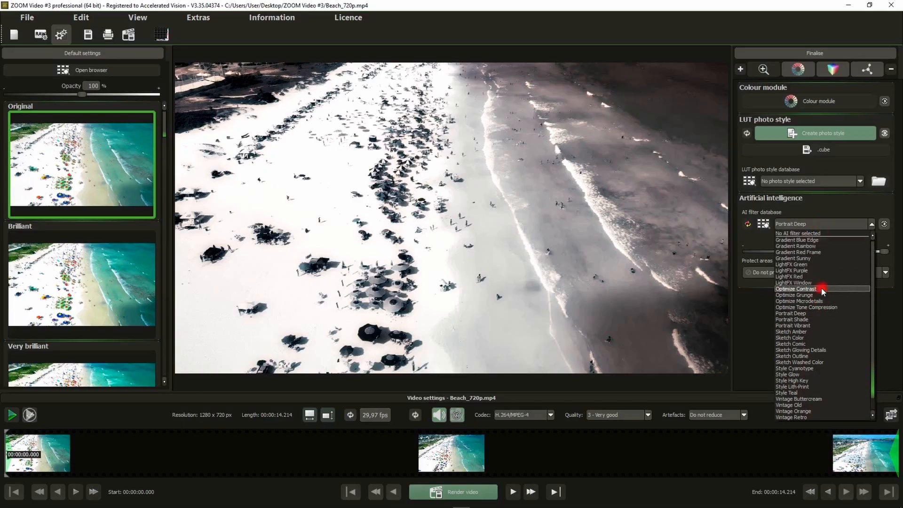
left_click(801, 234)
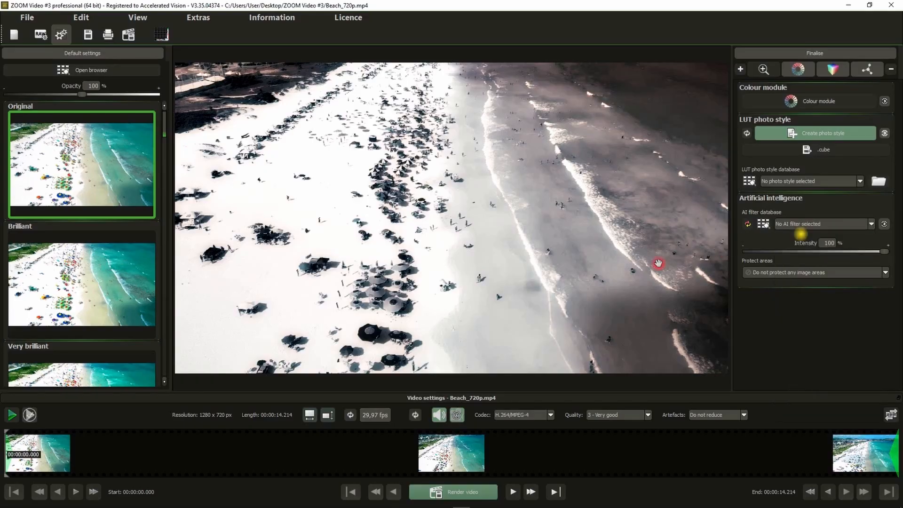
left_click(748, 224)
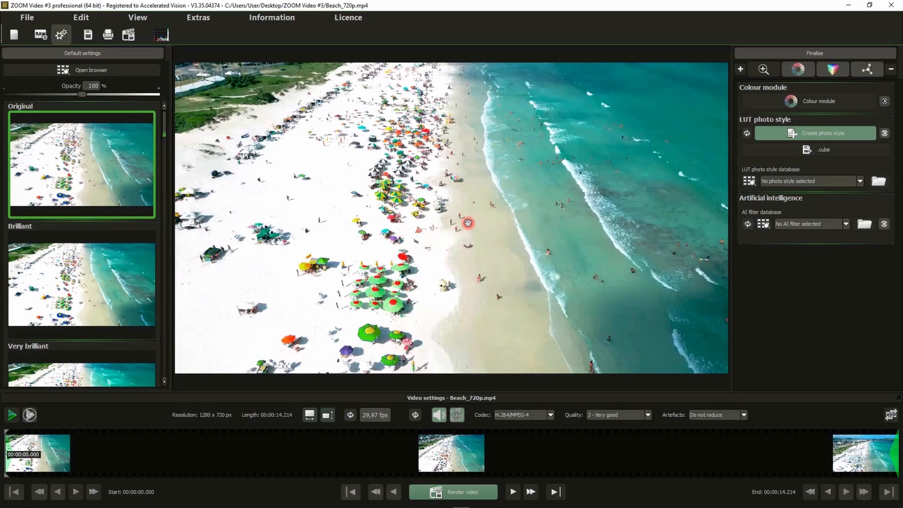
Switch the super resolution area back on.
left_click(762, 70)
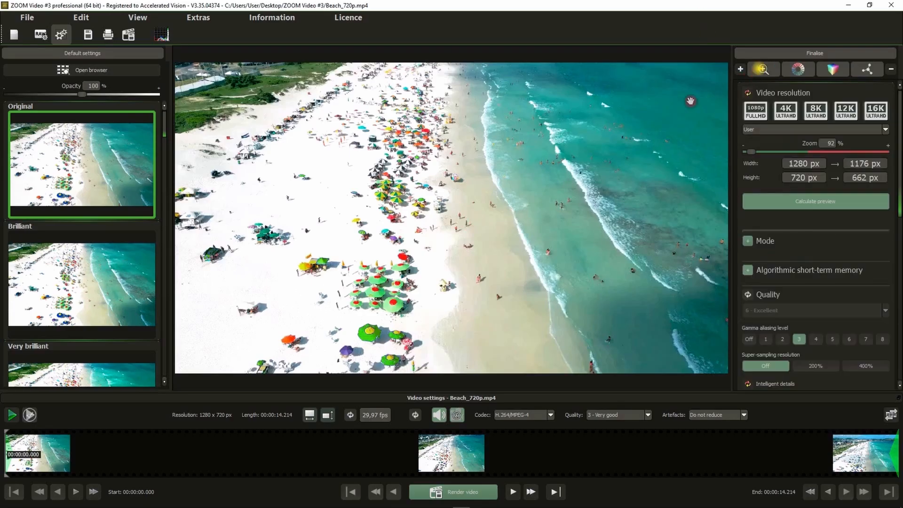